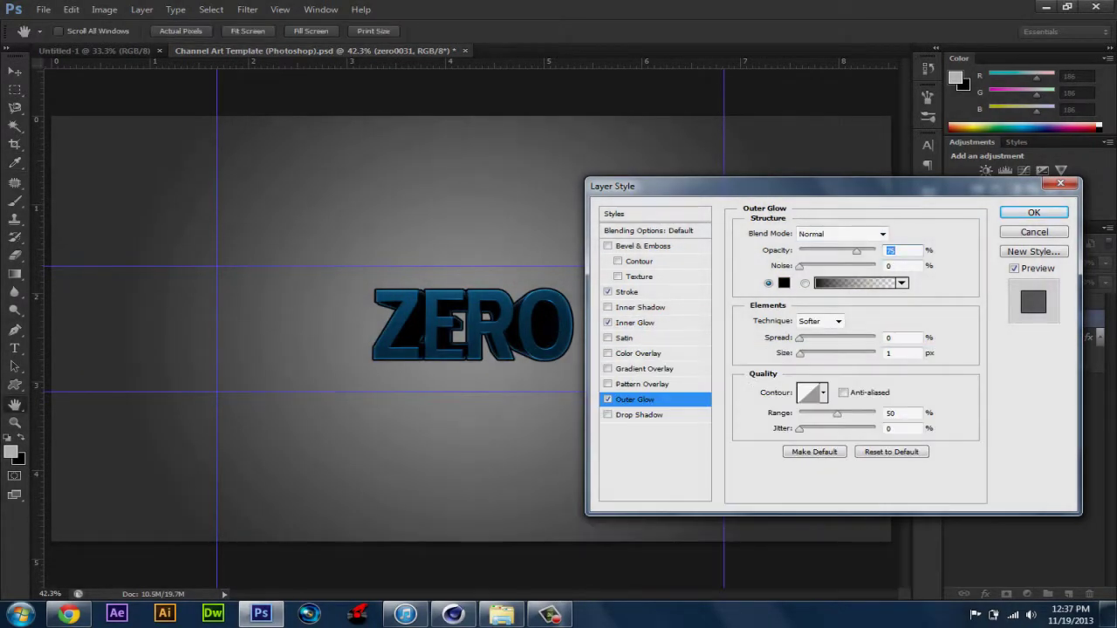
# Step: Apply the stroke, blue inner glow and outer glow to the zero0031 text layer
pyautogui.press('Return')
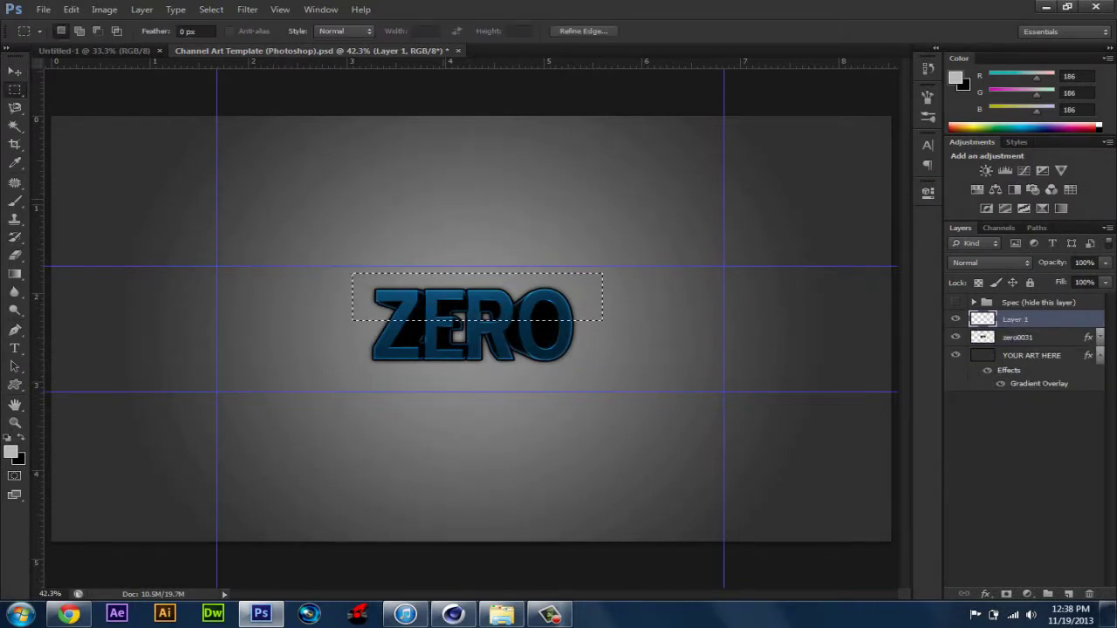
# Step: Clip the white sheen layer to the ZERO text and merge it down
pyautogui.rightClick(1039, 319)
pyautogui.click(925, 287)
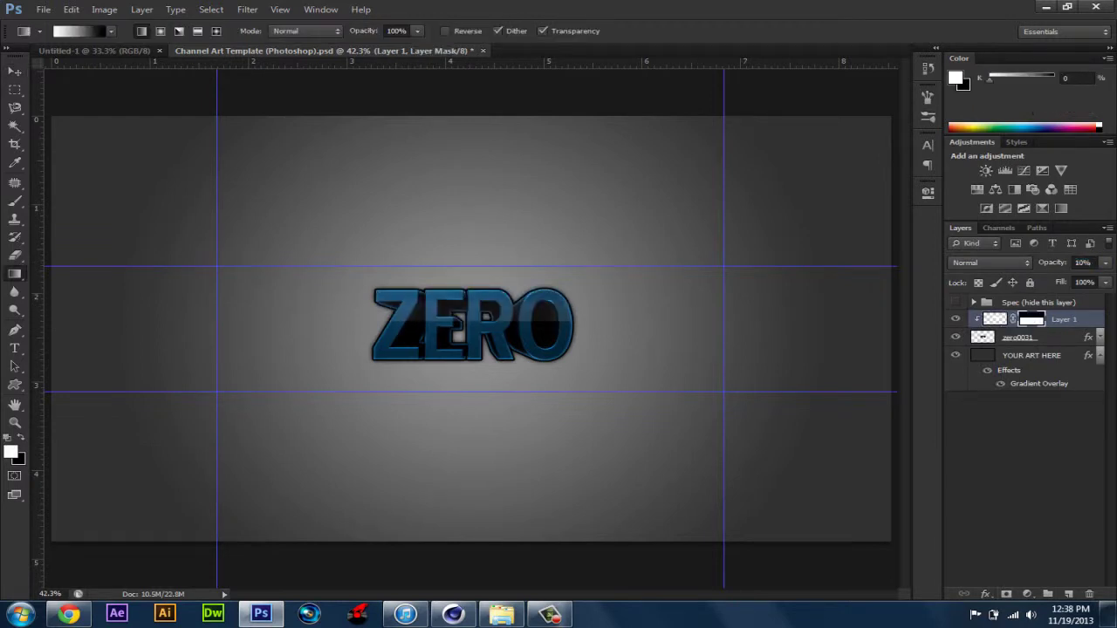
pyautogui.hotkey('ctrl', 'e')
# Step: Refine the ZERO text's inner glow and stroke, then duplicate the layer as zero0031 copy
pyautogui.doubleClick(1056, 319)
pyautogui.click(635, 322)
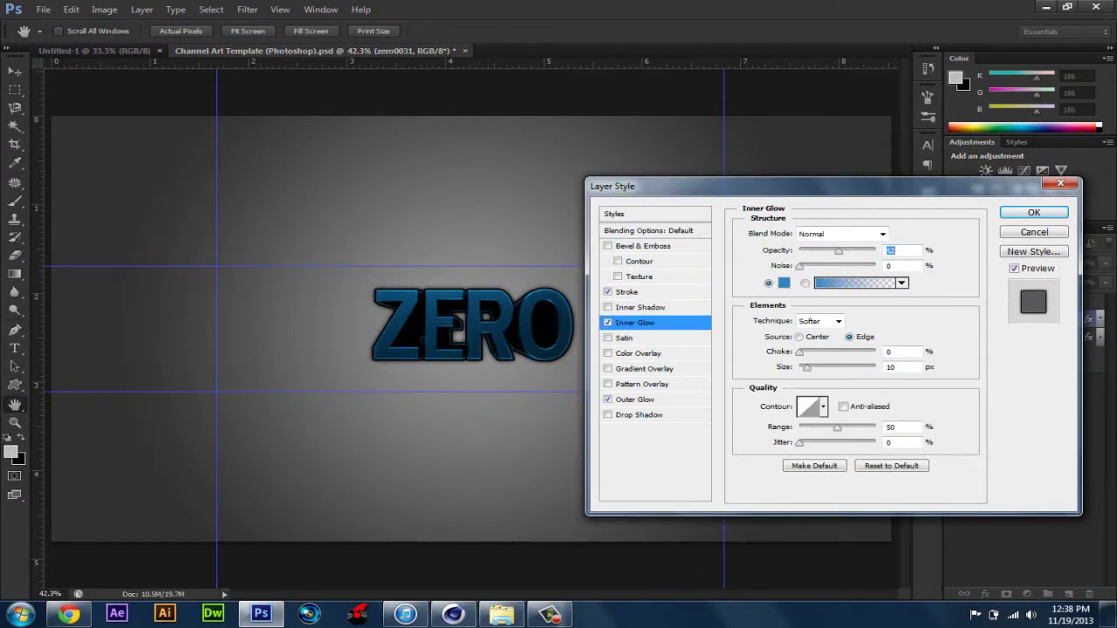
pyautogui.press('Return')
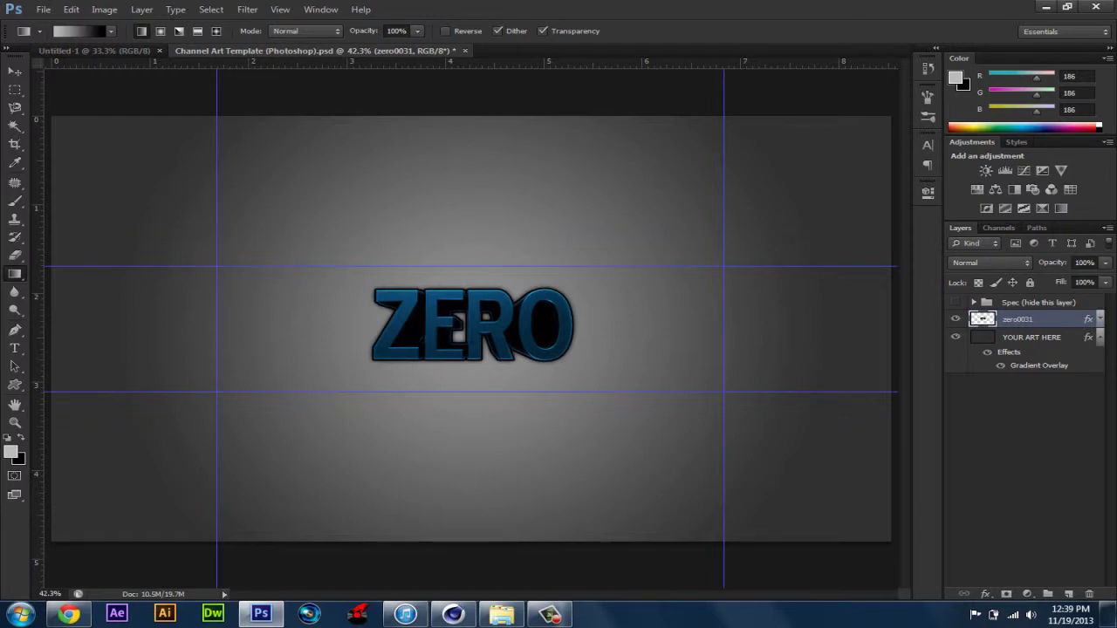
pyautogui.doubleClick(1056, 320)
pyautogui.click(627, 291)
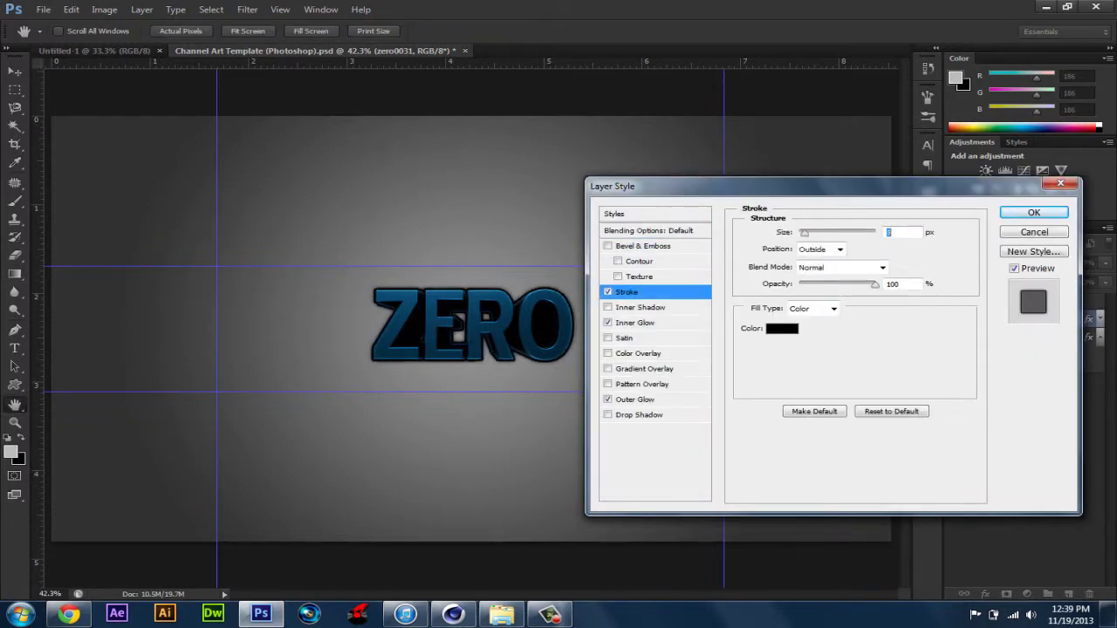
pyautogui.press('Return')
pyautogui.hotkey('ctrl', 'j')
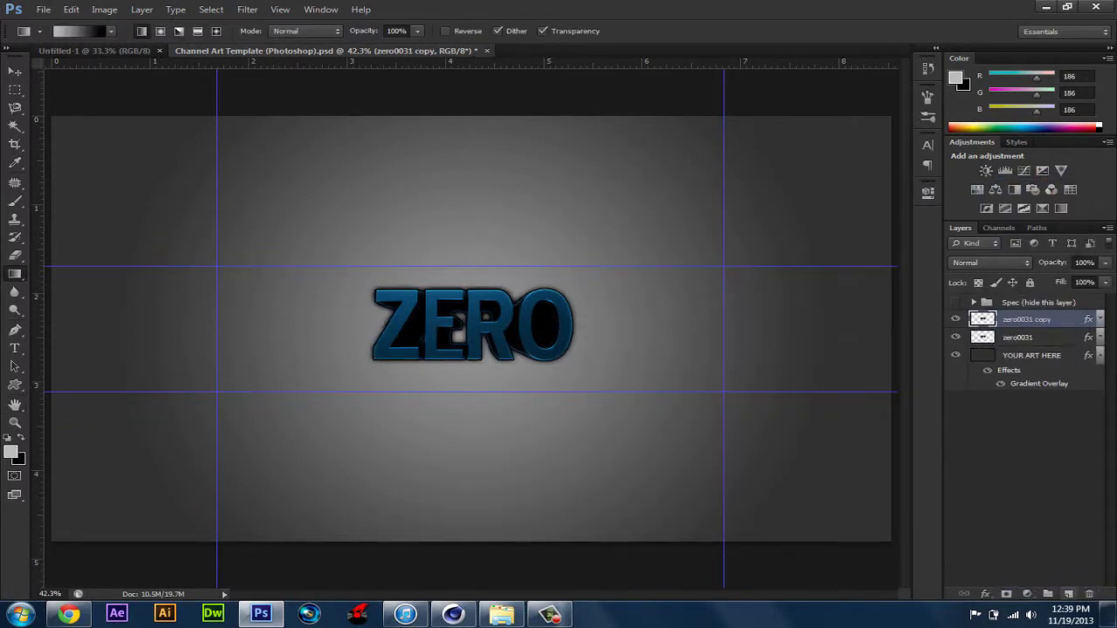
# Step: Apply a horizontal Motion Blur to the zero0031 copy layer
pyautogui.doubleClick(1029, 337)
pyautogui.click(602, 217)
pyautogui.press('Escape')
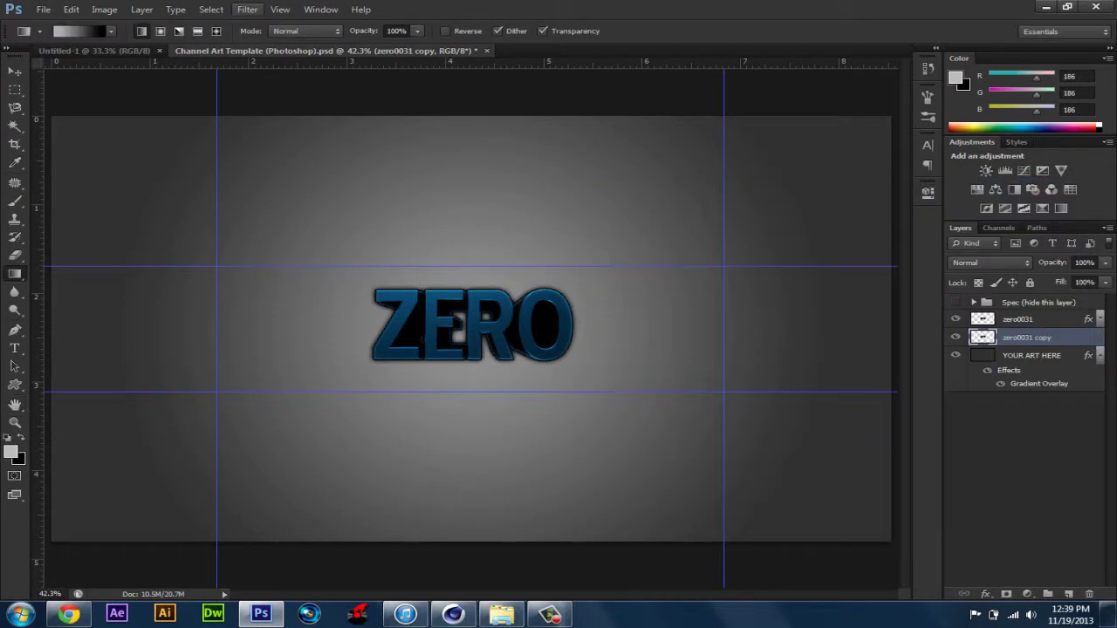
pyautogui.click(247, 9)
pyautogui.click(162, 248)
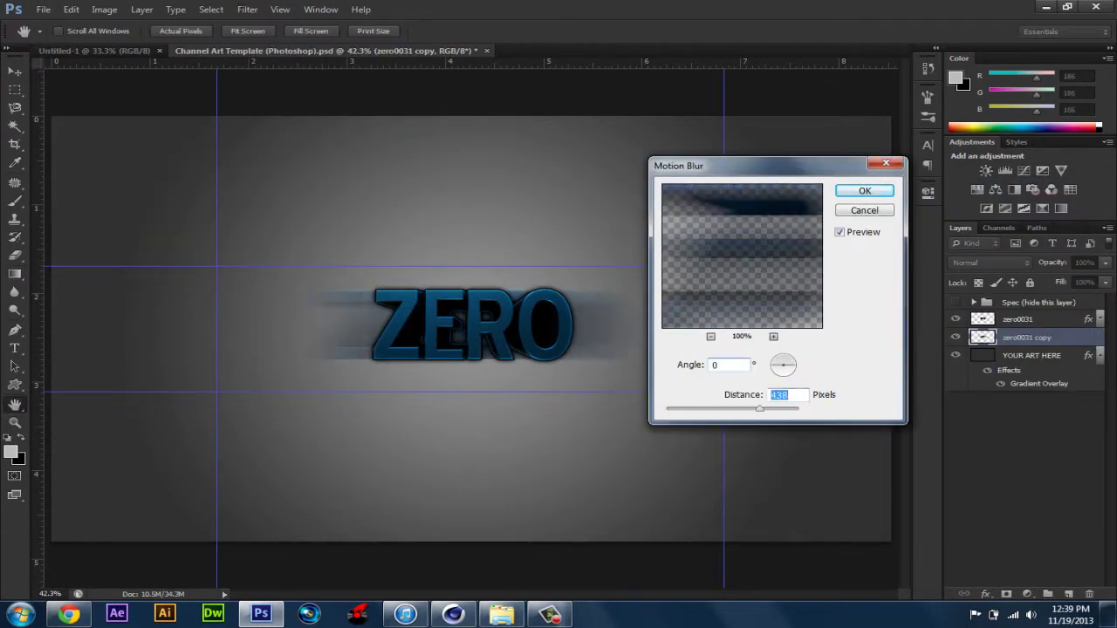
pyautogui.press('Return')
pyautogui.press('g')
# Step: Duplicate the blurred ZERO copy, trying and cancelling a rotation of the streaks
pyautogui.moveTo(982, 494); pyautogui.dragTo(1068, 593)
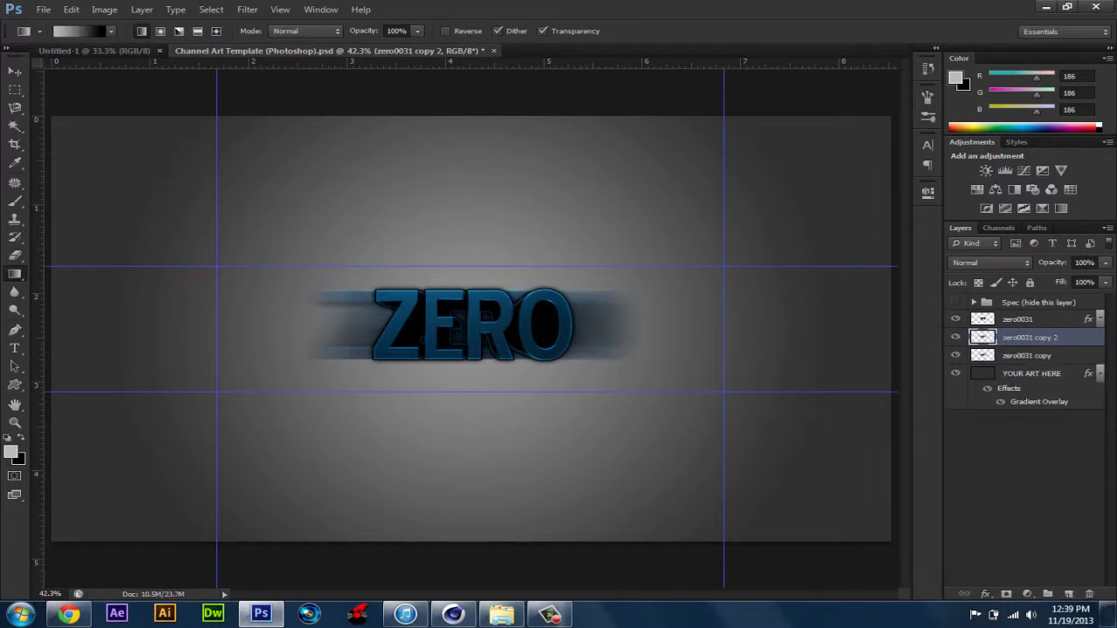
pyautogui.doubleClick(1061, 320)
pyautogui.press('Escape')
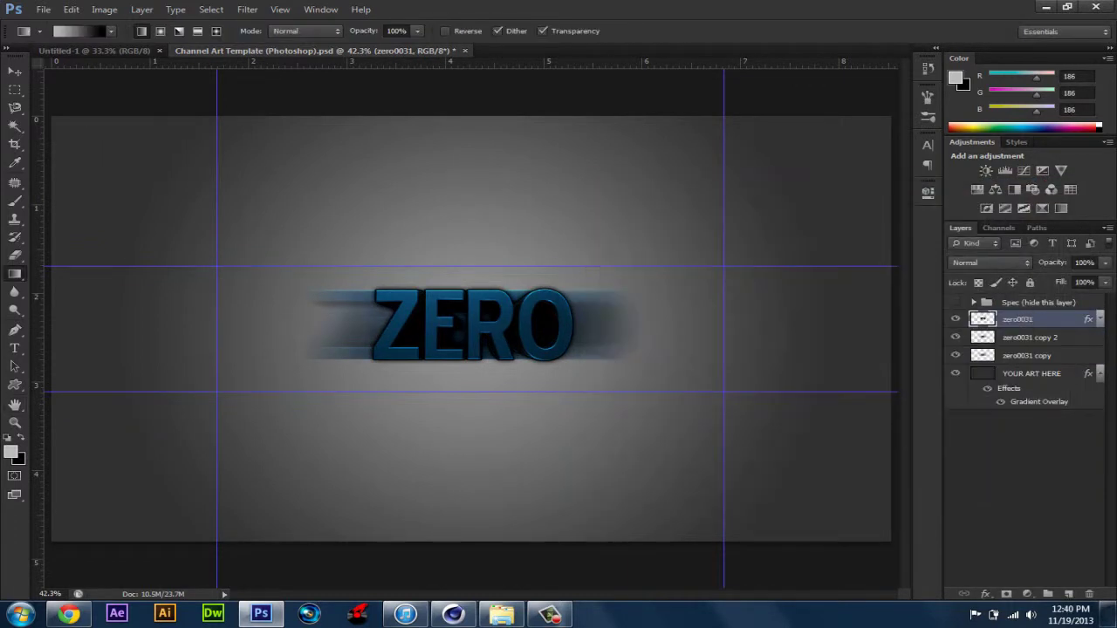
pyautogui.click(1030, 337)
pyautogui.hotkey('ctrl', 't')
pyautogui.moveTo(672, 366); pyautogui.dragTo(654, 389)
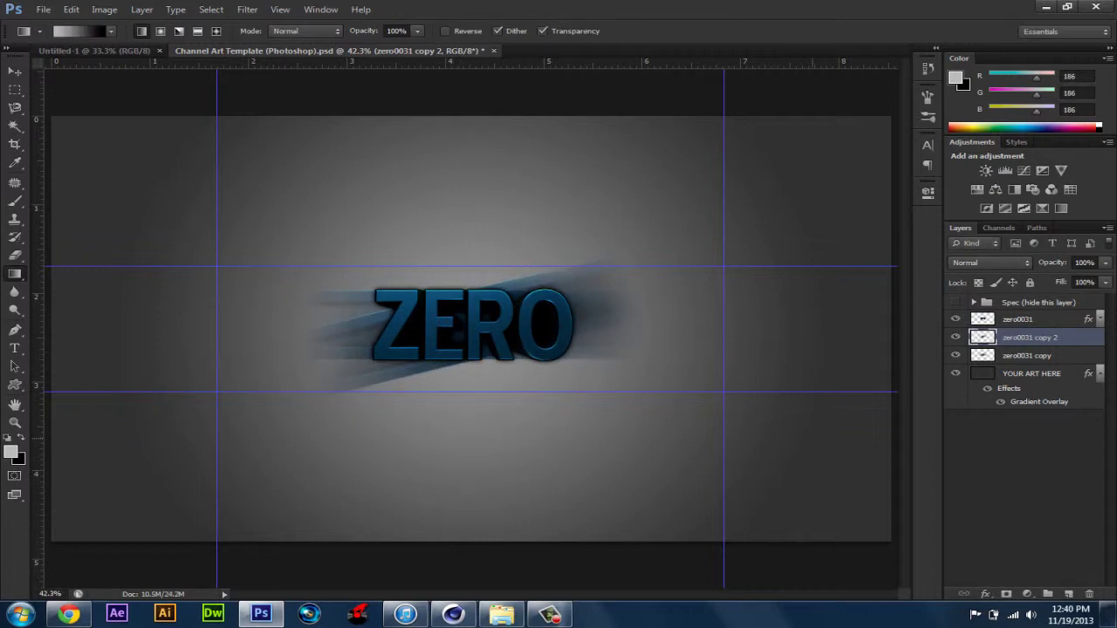
pyautogui.press('Escape')
# Step: Merge the two blurred streak layers into zero0031 copy 2, undoing a trial rotation
pyautogui.keyDown('shift'); pyautogui.click(1064, 355); pyautogui.keyUp('shift')
pyautogui.rightClick(1064, 355)
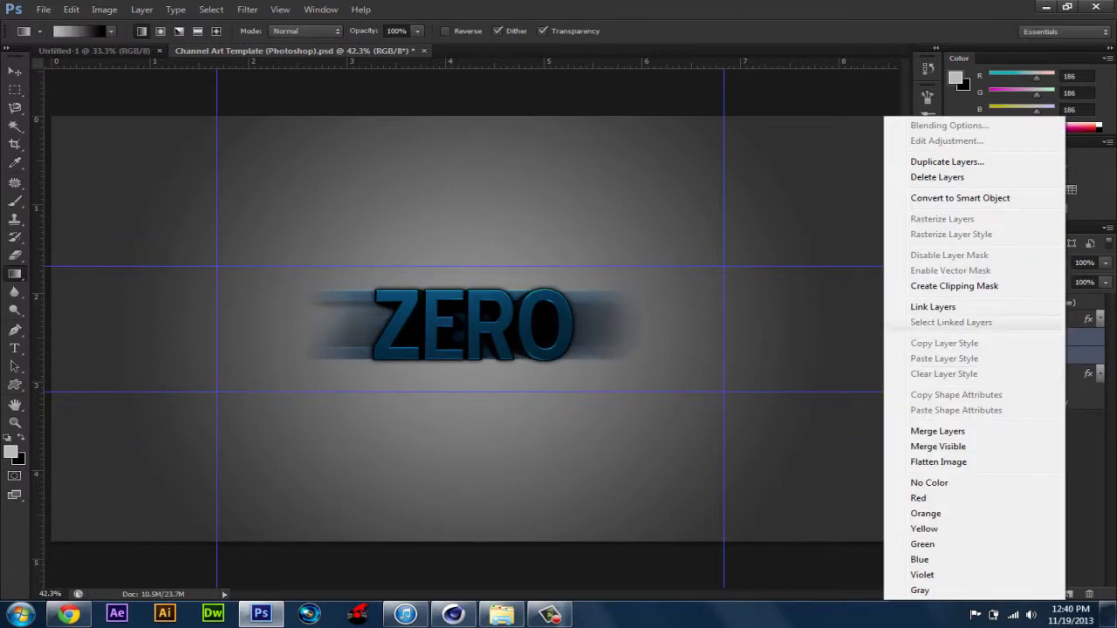
pyautogui.click(1082, 337)
pyautogui.hotkey('ctrl', 't')
pyautogui.moveTo(332, 384); pyautogui.dragTo(384, 406)
pyautogui.press('Return')
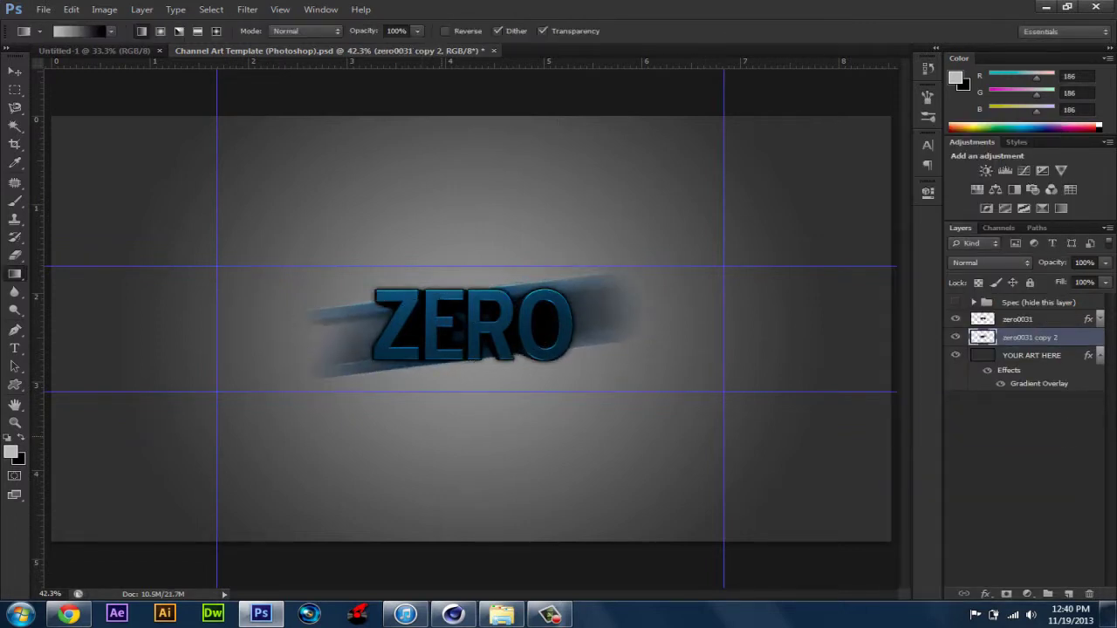
pyautogui.hotkey('ctrl', 'z')
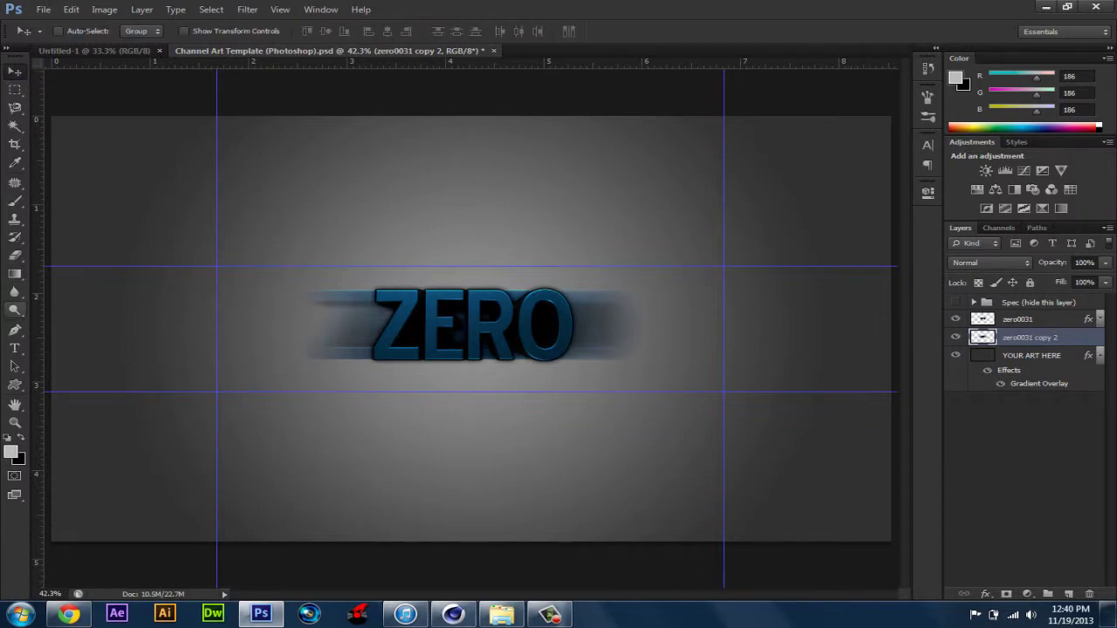
pyautogui.click(502, 615)
# Step: Place planet image 4 from the Abstract Planets folder into the banner
pyautogui.doubleClick(474, 266)
pyautogui.doubleClick(828, 266)
pyautogui.hotkey('alt', 'F4')
pyautogui.moveTo(827, 266); pyautogui.dragTo(471, 331)
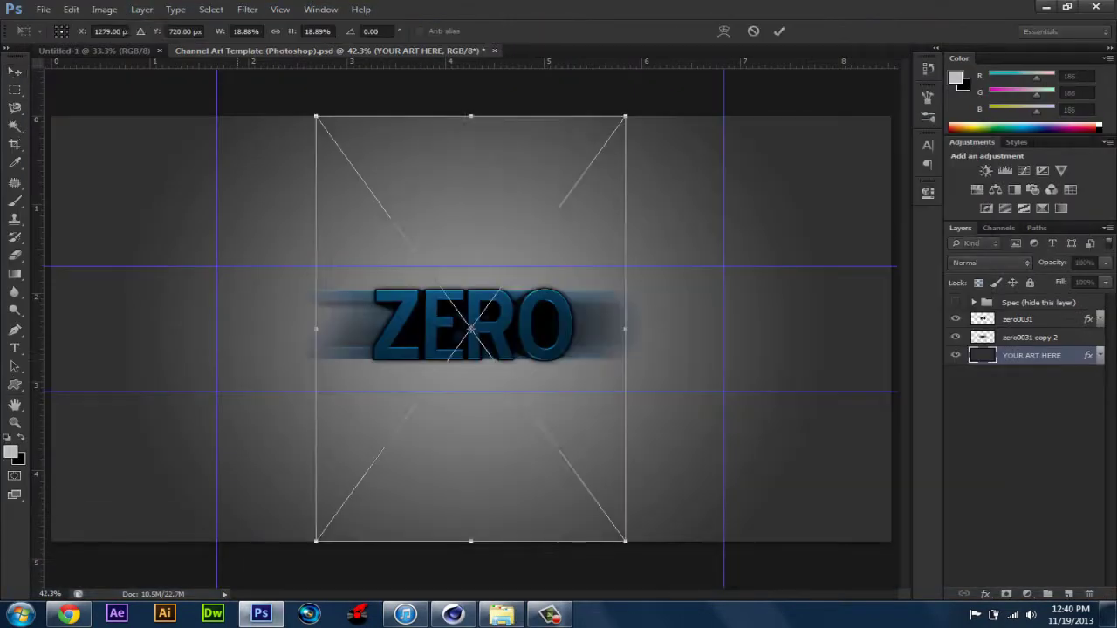
pyautogui.press('Return')
# Step: Blend the planet in Lighten mode and position it behind ZERO
pyautogui.click(991, 262)
pyautogui.click(1004, 140)
pyautogui.moveTo(504, 421); pyautogui.dragTo(377, 389)
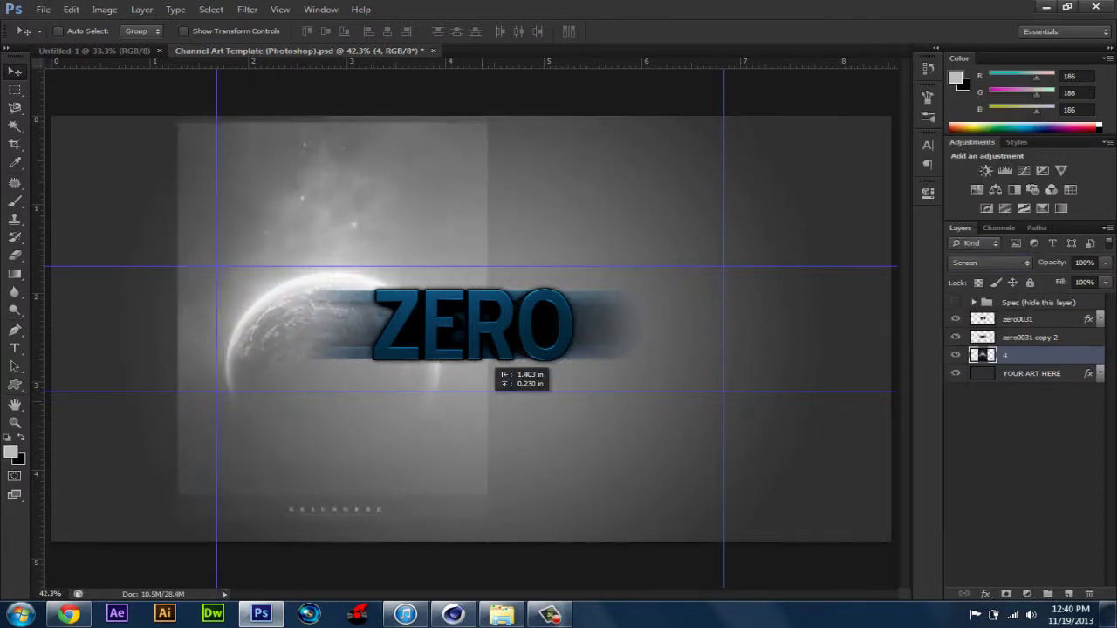
pyautogui.click(990, 262)
pyautogui.click(986, 106)
pyautogui.moveTo(337, 306); pyautogui.dragTo(524, 303)
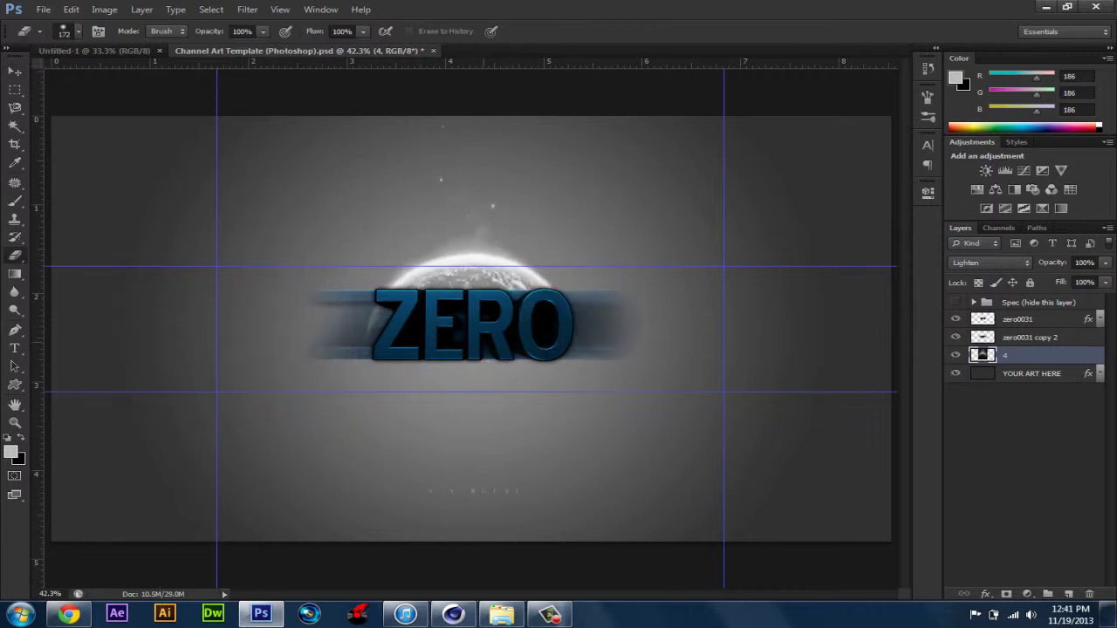
# Step: Shift the ZERO text, streaks and planet layers down slightly together
pyautogui.keyDown('shift'); pyautogui.click(1016, 319); pyautogui.keyUp('shift')
pyautogui.moveTo(494, 269); pyautogui.dragTo(494, 286)
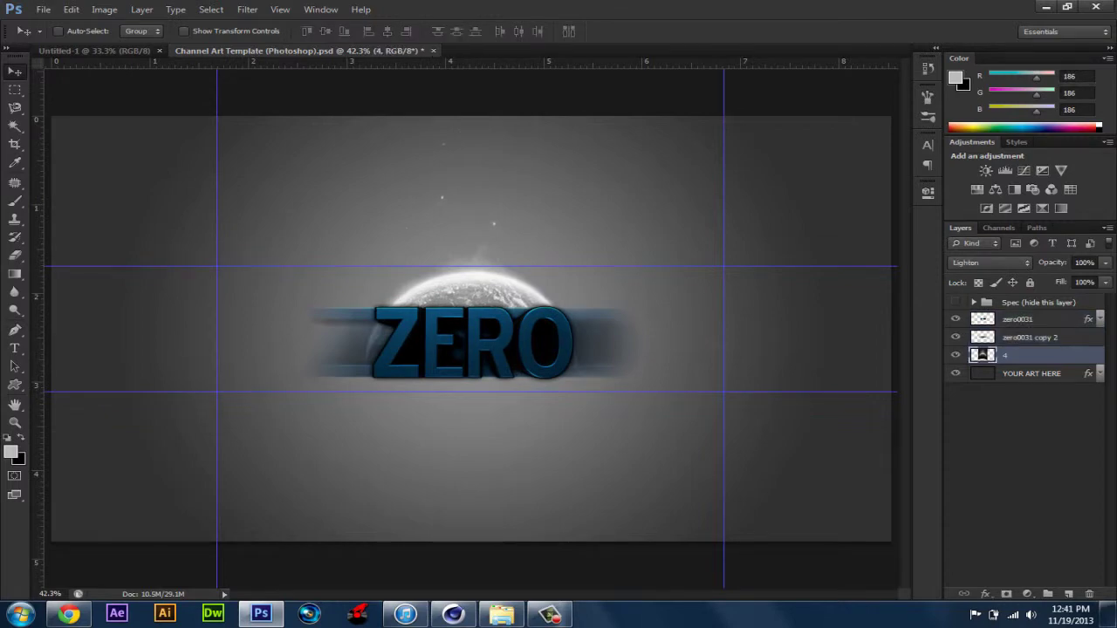
pyautogui.doubleClick(1047, 355)
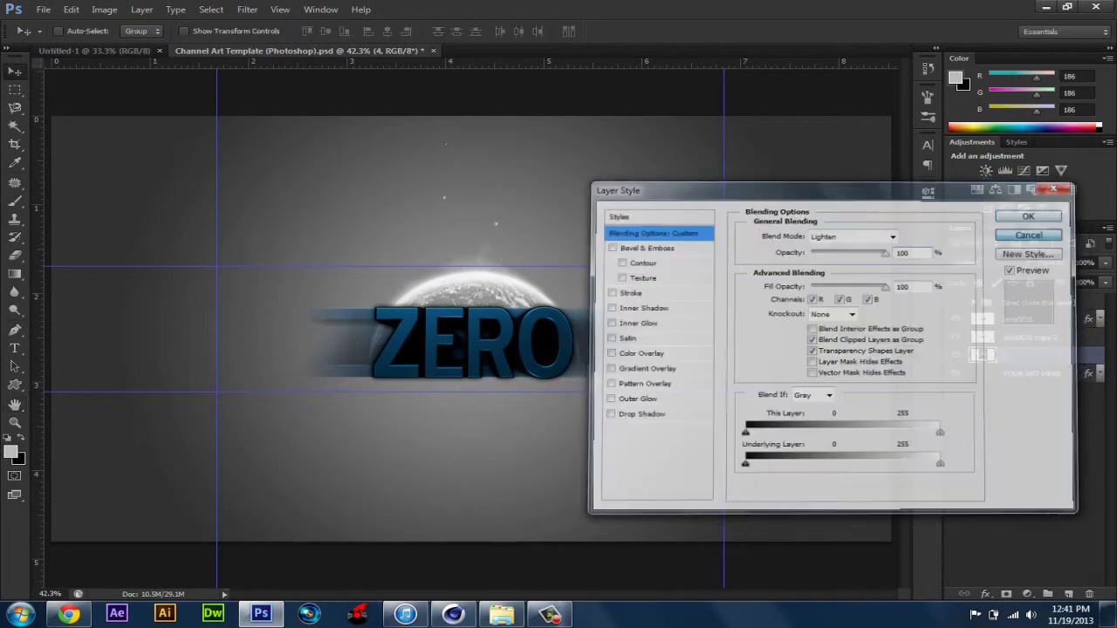
# Step: Shift the planet's hue with a Hue/Saturation adjustment
pyautogui.press('Escape')
pyautogui.click(104, 9)
pyautogui.click(349, 115)
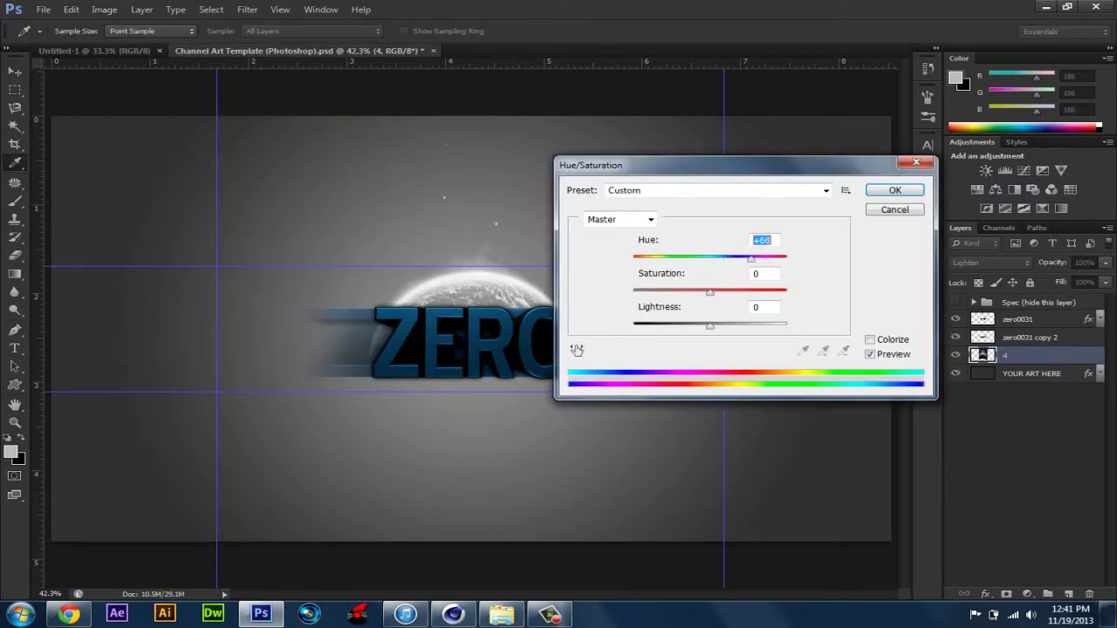
pyautogui.press('Return')
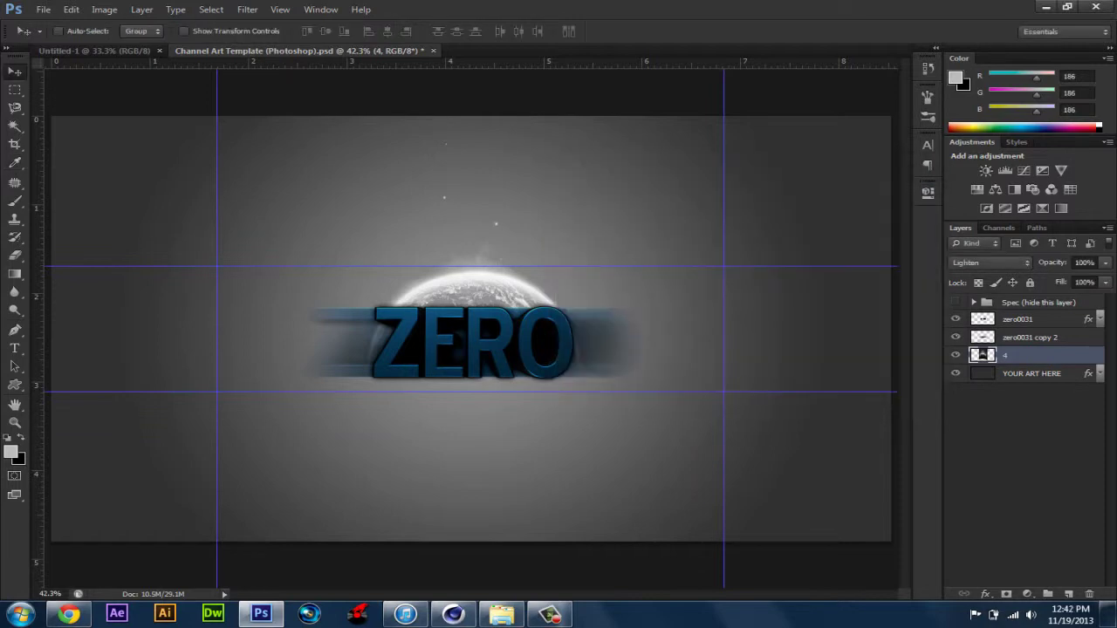
# Step: Give the planet layer a dark blue Color Overlay in Soft Light mode
pyautogui.doubleClick(1047, 355)
pyautogui.moveTo(786, 186); pyautogui.dragTo(805, 272)
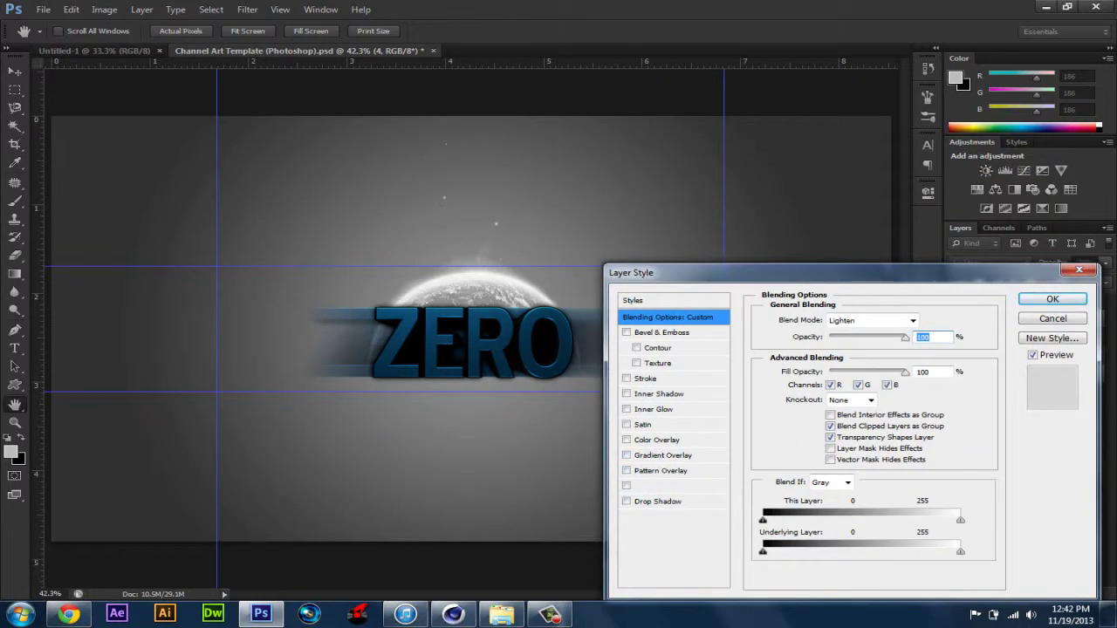
pyautogui.click(656, 440)
pyautogui.click(855, 320)
pyautogui.press('Down')
pyautogui.press('Down')
pyautogui.press('Down')
pyautogui.press('Down')
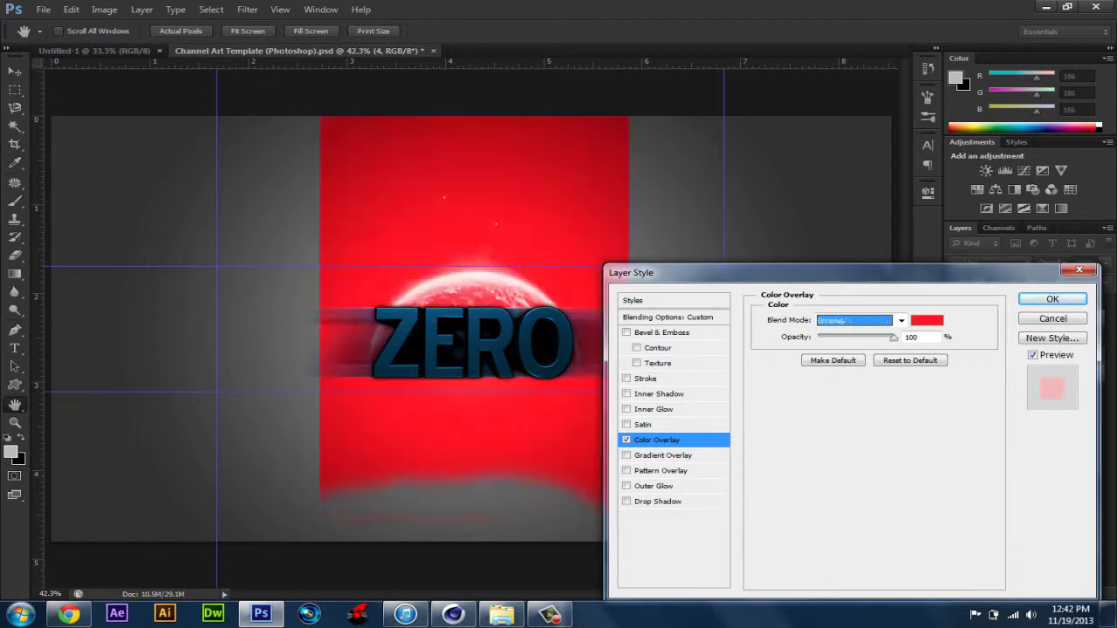
pyautogui.press('Down')
pyautogui.press('Down')
pyautogui.press('Down')
pyautogui.press('Down')
pyautogui.press('Down')
pyautogui.press('Down')
pyautogui.press('Down')
pyautogui.press('Down')
pyautogui.press('Down')
pyautogui.press('Up')
pyautogui.press('Up')
pyautogui.press('Up')
pyautogui.press('Up')
pyautogui.press('Up')
pyautogui.press('Up')
pyautogui.press('Up')
pyautogui.press('Up')
pyautogui.press('Up')
pyautogui.press('Up')
pyautogui.press('Up')
pyautogui.press('Up')
pyautogui.press('Up')
pyautogui.press('Up')
pyautogui.press('Up')
pyautogui.press('Up')
pyautogui.press('Up')
pyautogui.press('Up')
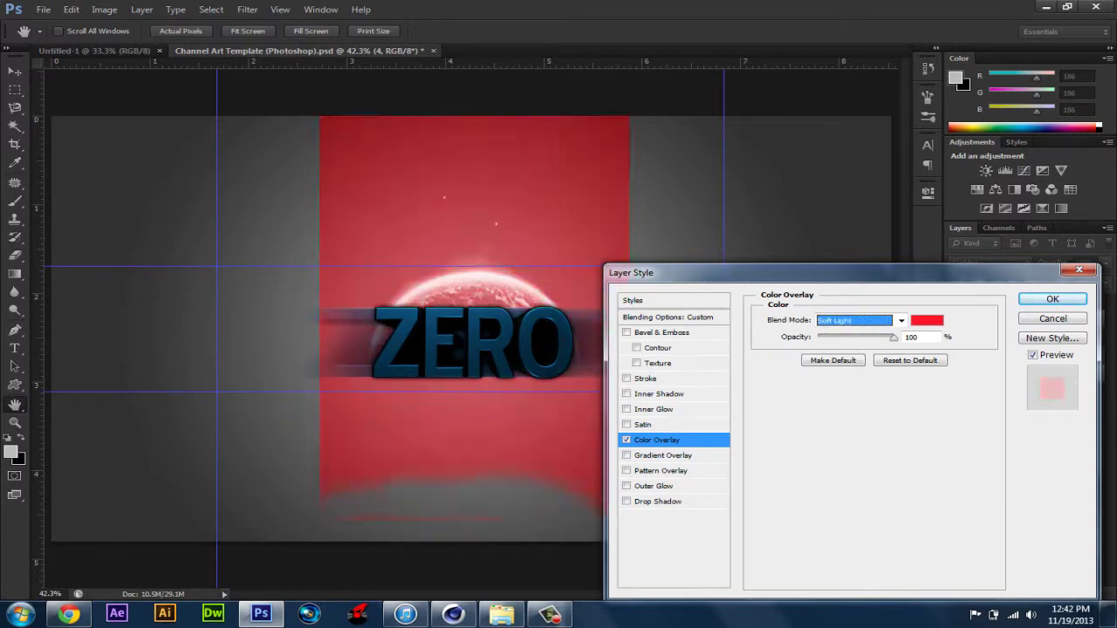
pyautogui.click(927, 320)
pyautogui.click(463, 344)
pyautogui.press('Return')
pyautogui.press('Return')
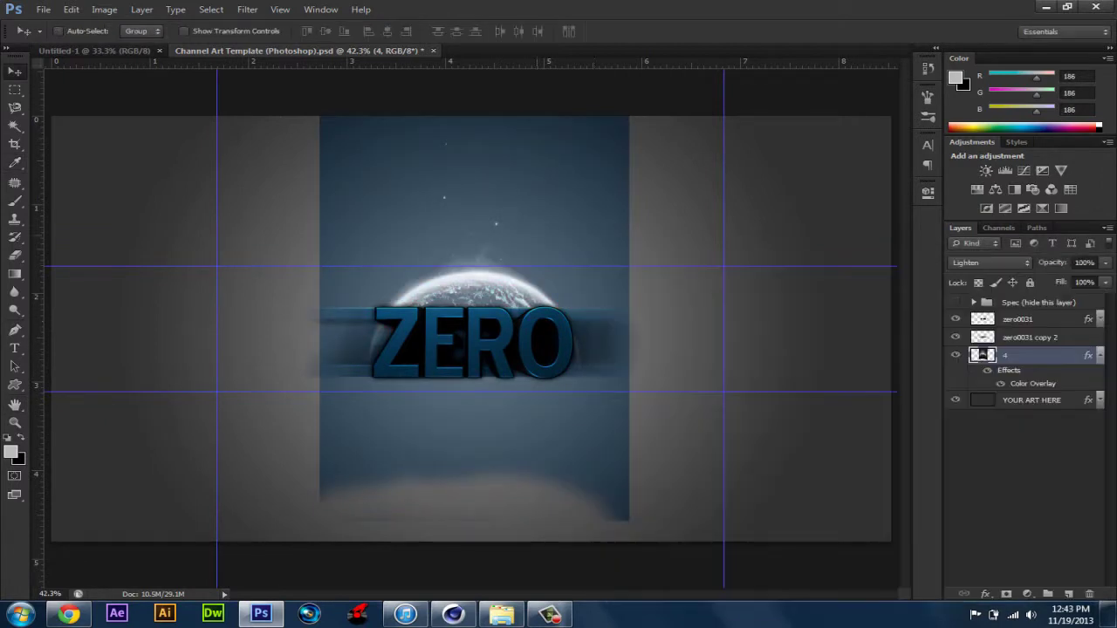
# Step: Erase the blue panel and glow below ZERO with a size 391 eraser
pyautogui.click(69, 31)
pyautogui.moveTo(52, 77); pyautogui.dragTo(125, 76)
pyautogui.moveTo(349, 148)
pyautogui.mouseDown()
pyautogui.moveTo(541, 201)
pyautogui.moveTo(611, 253)
pyautogui.moveTo(611, 393)
pyautogui.moveTo(594, 498)
pyautogui.moveTo(376, 436)
pyautogui.mouseUp()
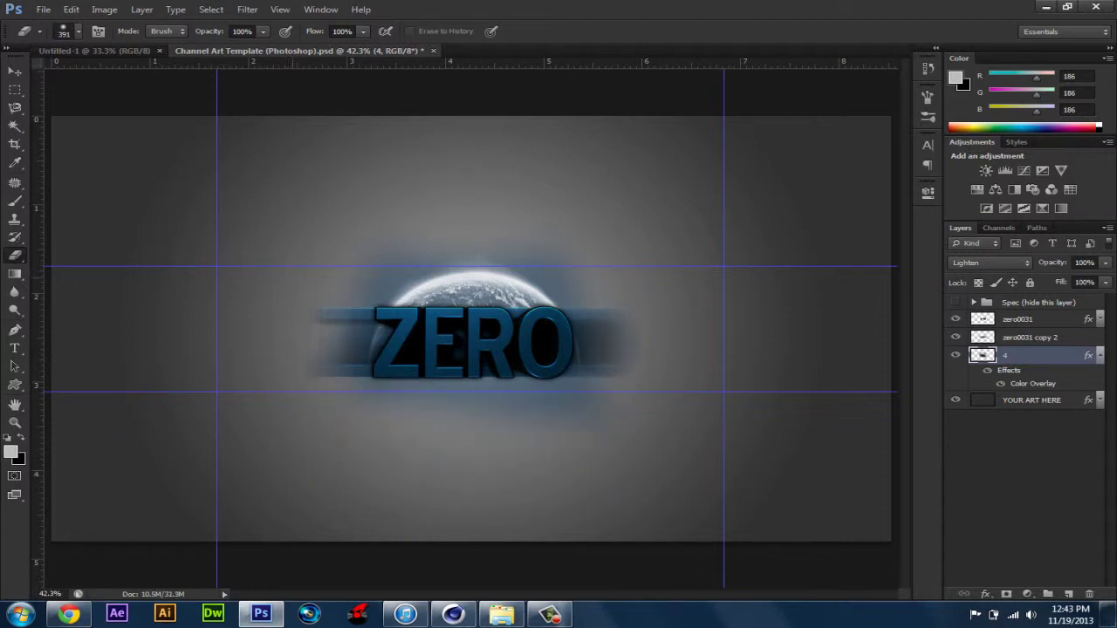
pyautogui.moveTo(593, 414); pyautogui.dragTo(401, 397)
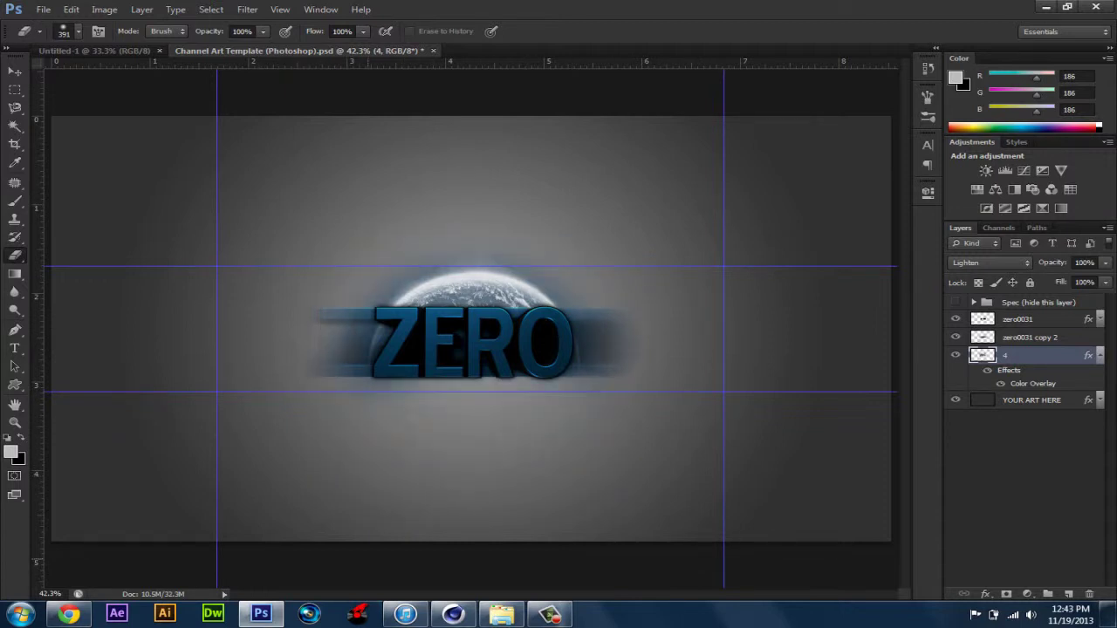
pyautogui.hotkey('ctrl', 'z')
pyautogui.hotkey('ctrl', 'z')
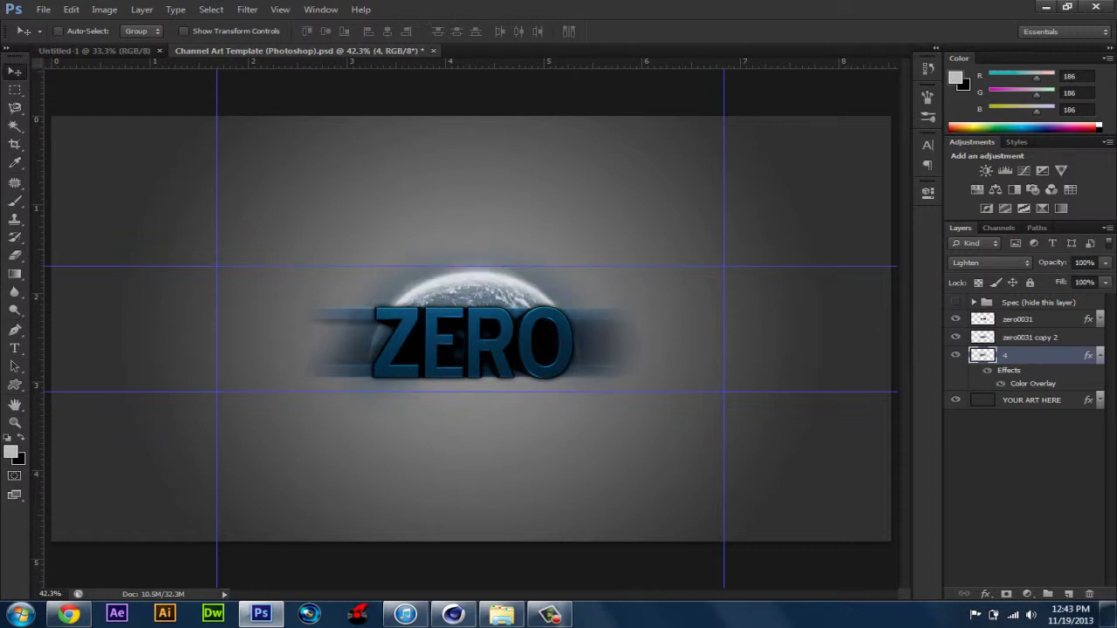
# Step: Drag the Acrez5 flare image from the Optical Flares folder onto the canvas
pyautogui.hotkey('alt', 'Tab')
pyautogui.hotkey('alt', 'Left')
pyautogui.click(822, 270)
pyautogui.click(550, 366)
pyautogui.click(731, 449)
pyautogui.doubleClick(549, 445)
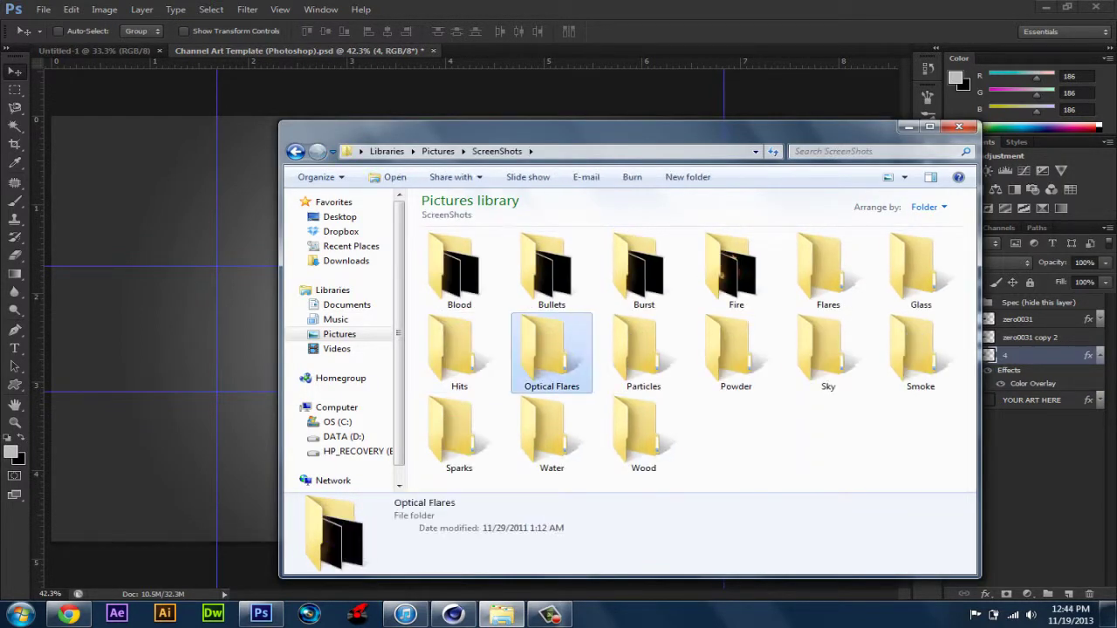
pyautogui.doubleClick(550, 358)
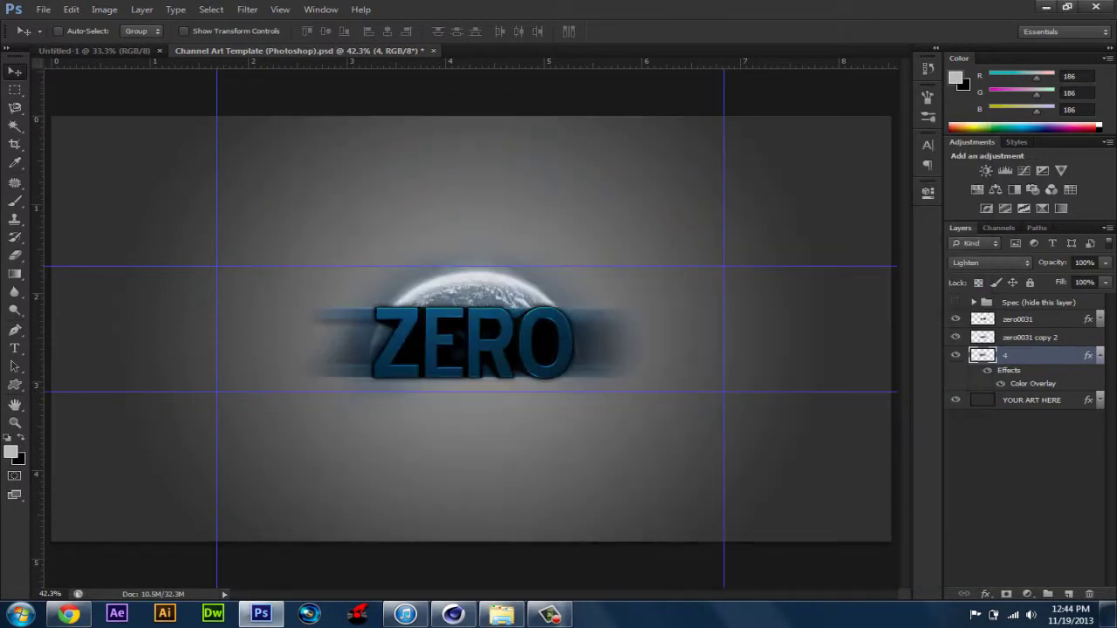
pyautogui.moveTo(550, 358); pyautogui.dragTo(472, 329)
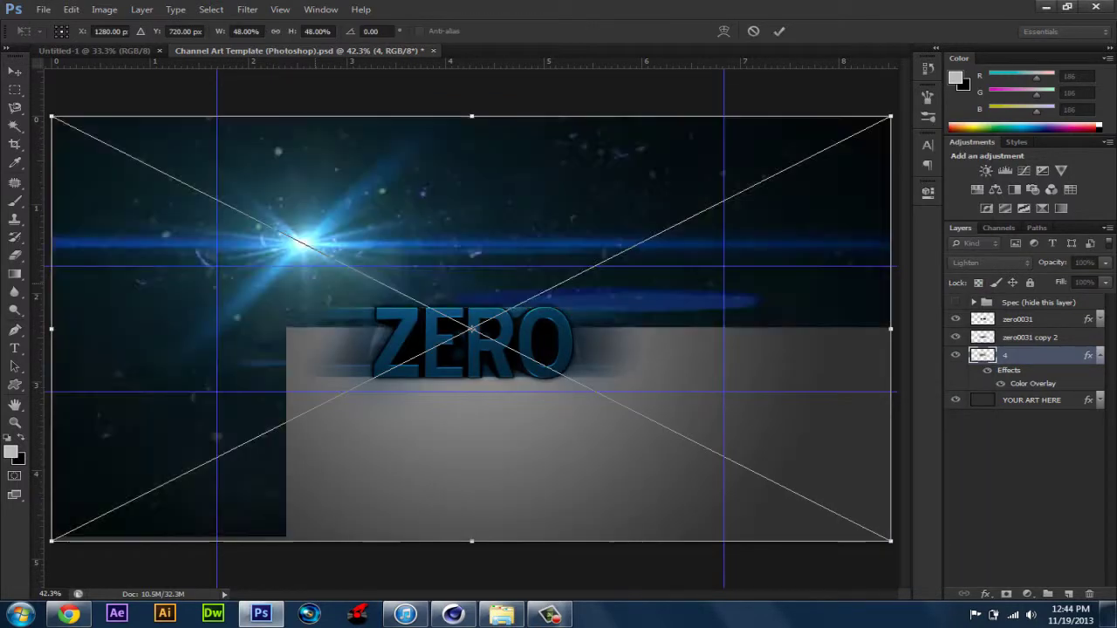
# Step: Try the Acrez5 flare on top in Screen mode, then delete it
pyautogui.press('Return')
pyautogui.hotkey('ctrl', 'shift', ']')
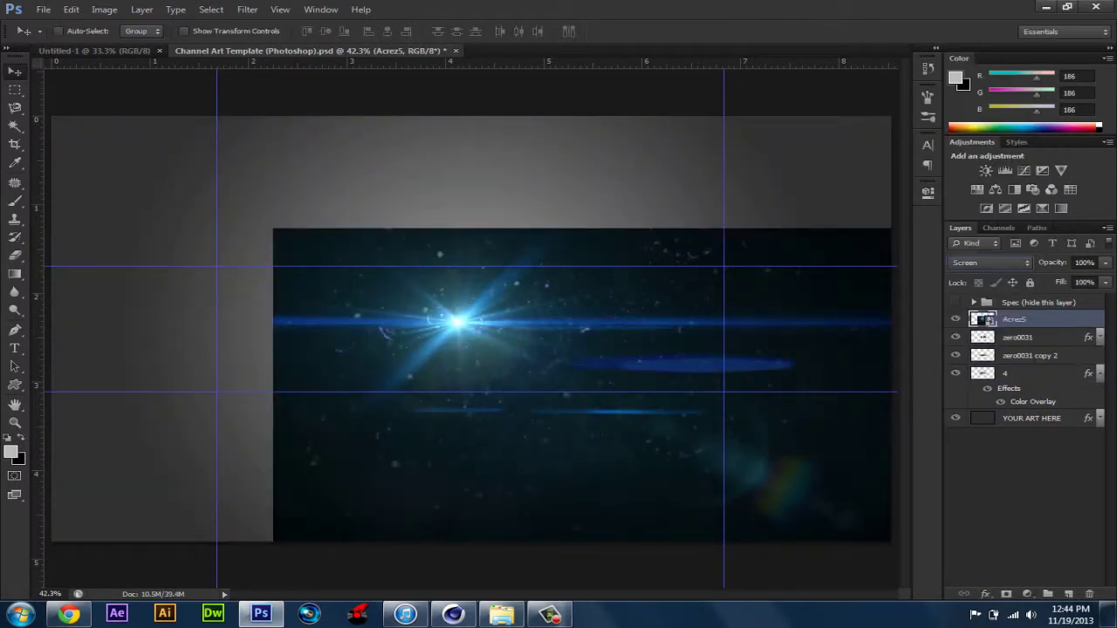
pyautogui.hotkey('shift', 'alt', 's')
pyautogui.moveTo(472, 329); pyautogui.dragTo(497, 405)
pyautogui.press('Delete')
# Step: Place the Blurry Blue image on the canvas in Screen blend mode
pyautogui.click(502, 614)
pyautogui.scroll(-2, 821, 251)
pyautogui.scroll(-3, 812, 248)
pyautogui.moveTo(533, 277); pyautogui.dragTo(378, 283)
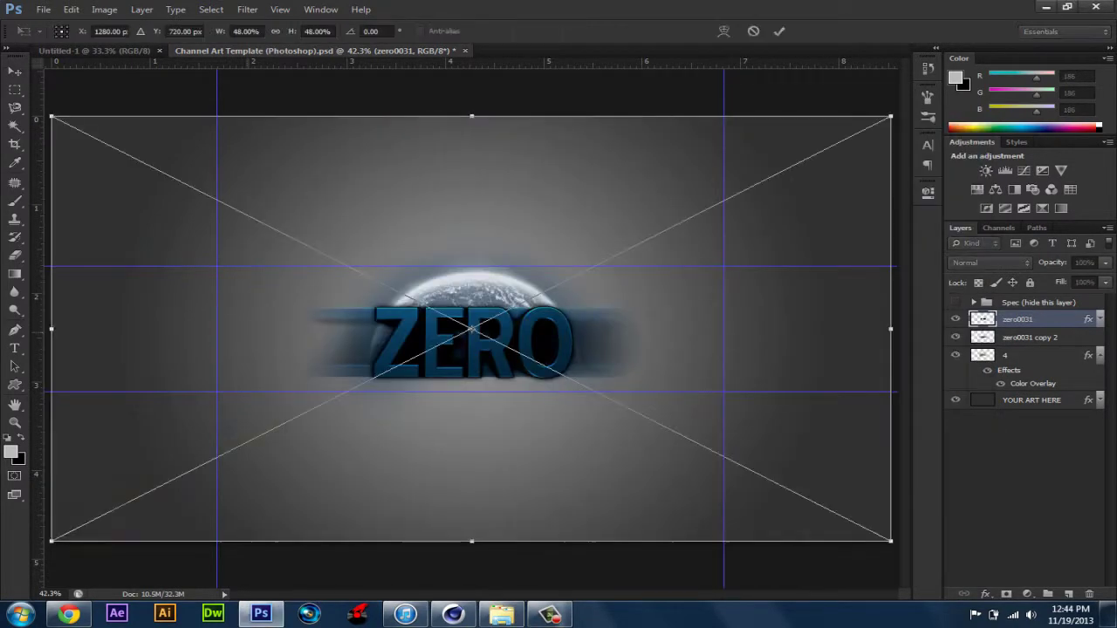
pyautogui.press('Return')
pyautogui.hotkey('shift', 'alt', 's')
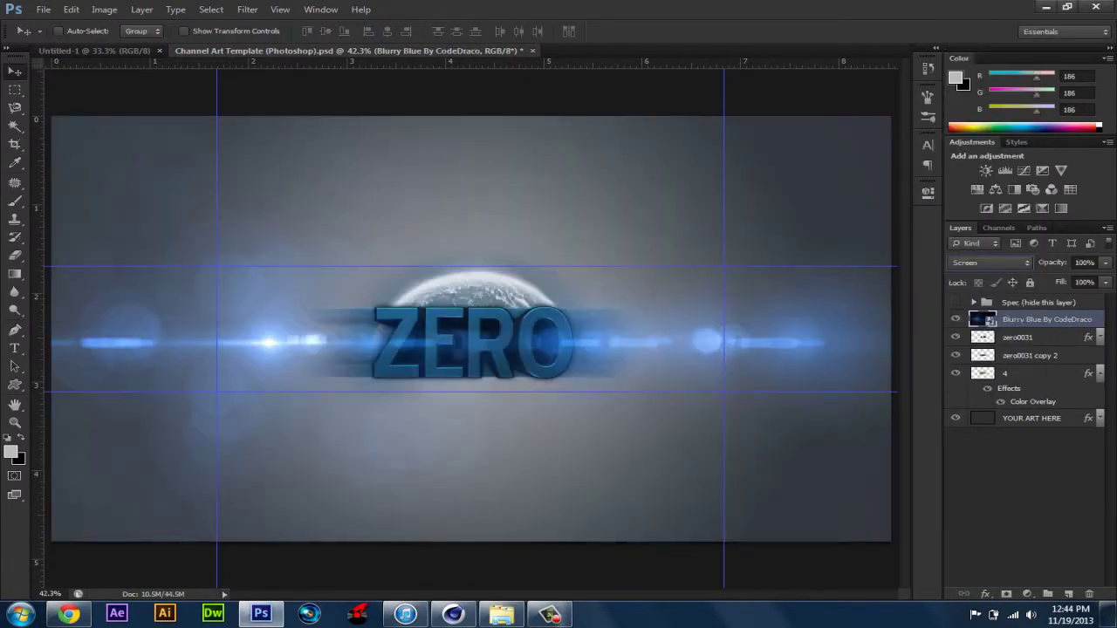
# Step: Shrink and position the Blurry Blue flare under ZERO, then delete it
pyautogui.hotkey('ctrl', 't')
pyautogui.moveTo(51, 115); pyautogui.dragTo(404, 294)
pyautogui.moveTo(419, 410); pyautogui.dragTo(255, 359)
pyautogui.moveTo(726, 244); pyautogui.dragTo(616, 299)
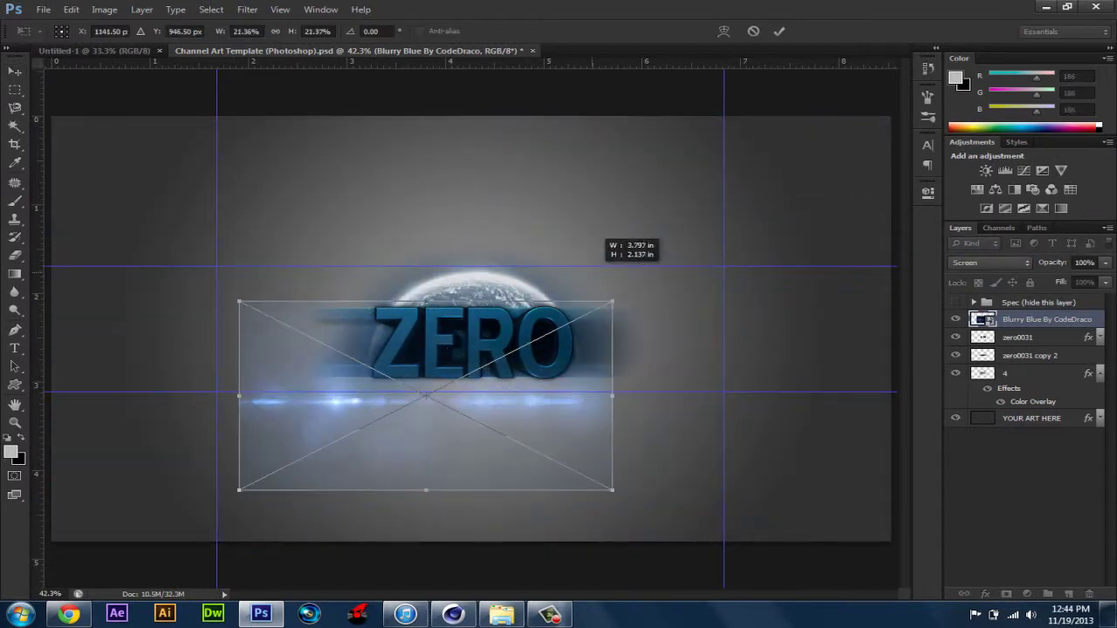
pyautogui.press('Return')
pyautogui.moveTo(465, 408); pyautogui.dragTo(514, 382)
pyautogui.press('Delete')
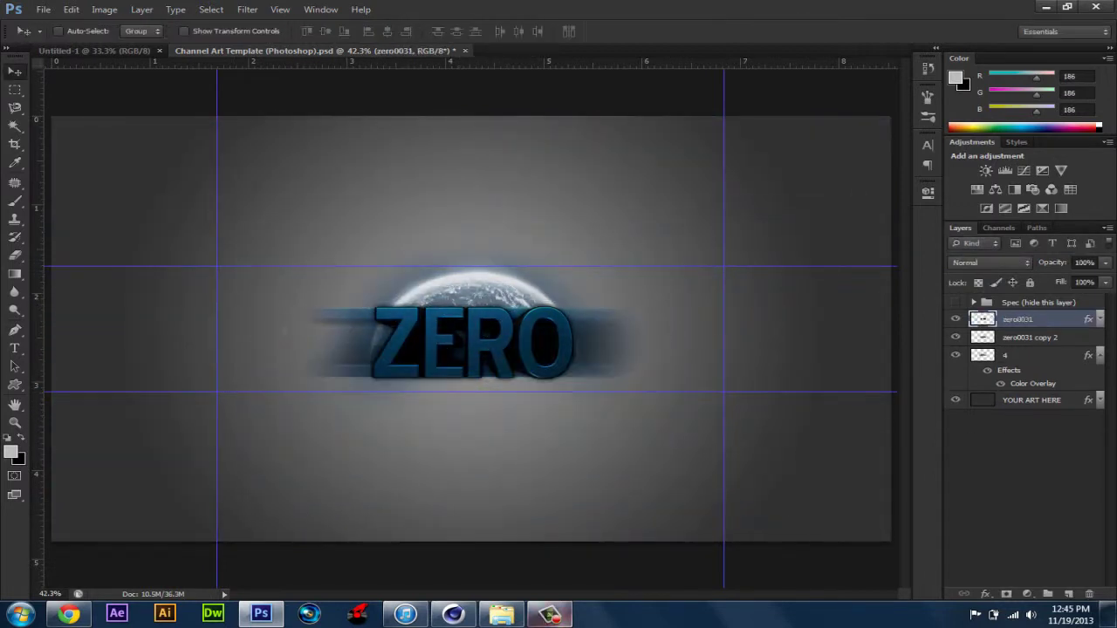
# Step: Add a Color Dodge Gradient Overlay to the zero0031 layer
pyautogui.doubleClick(1056, 319)
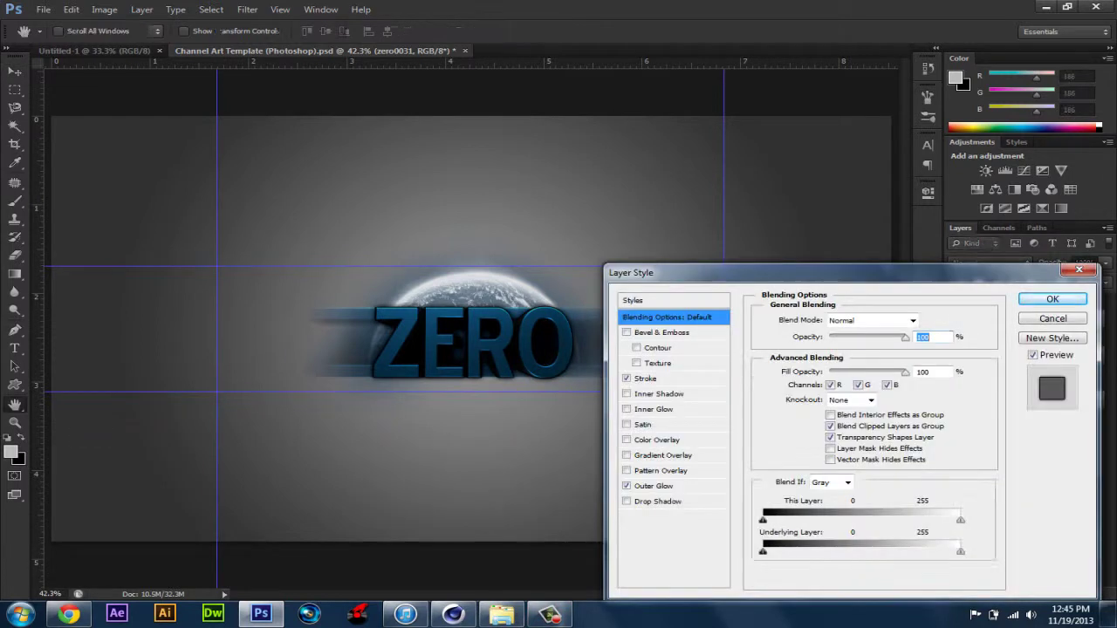
pyautogui.click(663, 455)
pyautogui.click(860, 321)
pyautogui.click(860, 349)
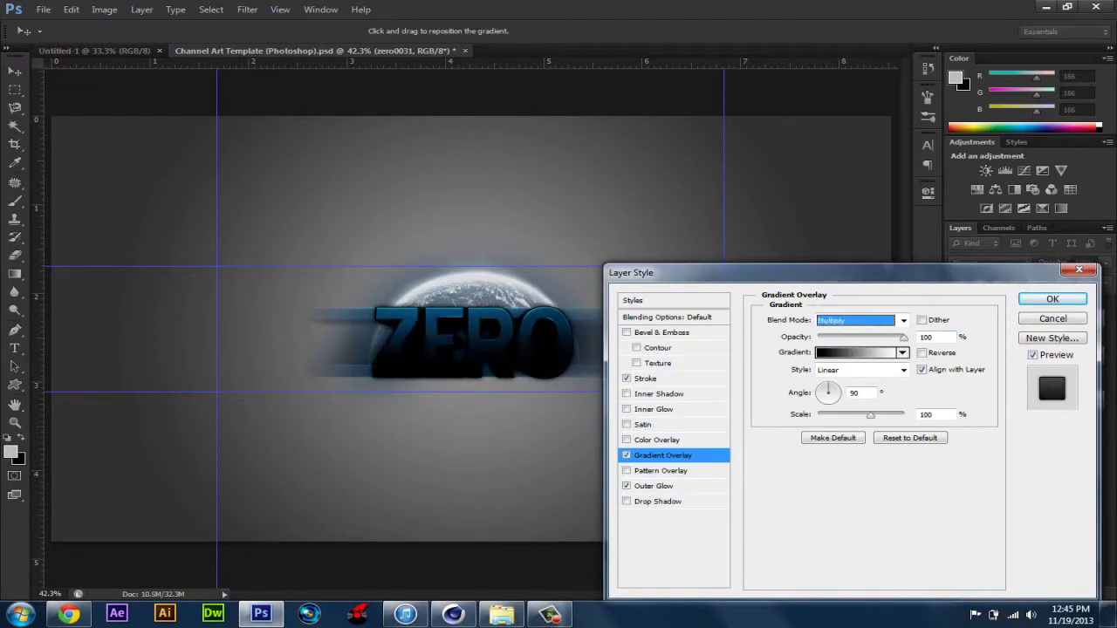
pyautogui.press('Down')
pyautogui.press('Down')
pyautogui.press('Down')
pyautogui.press('Down')
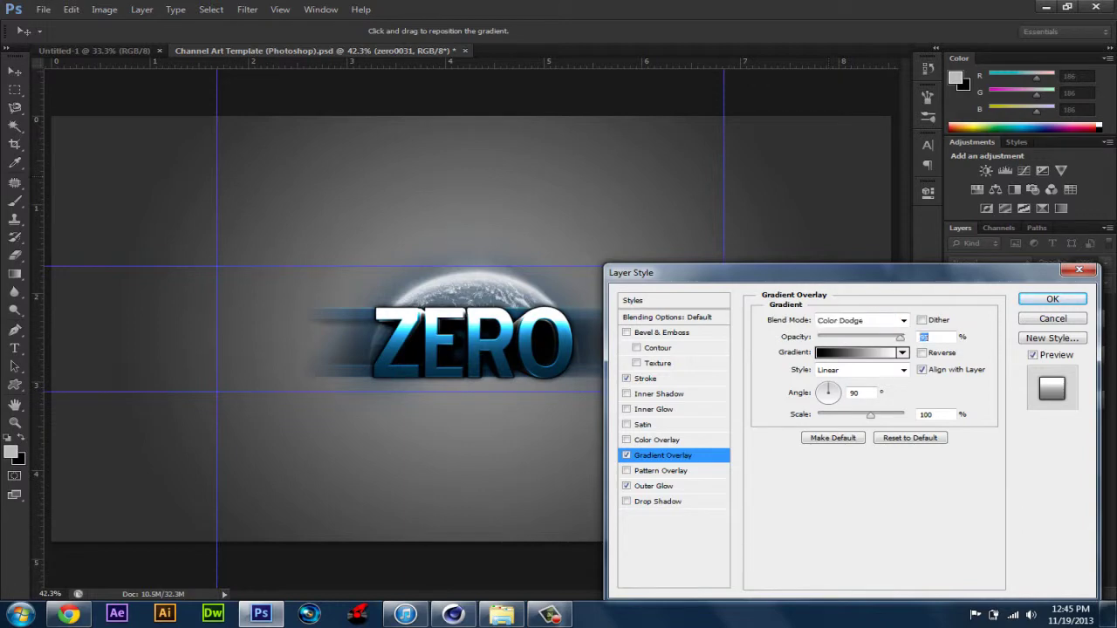
pyautogui.press('Return')
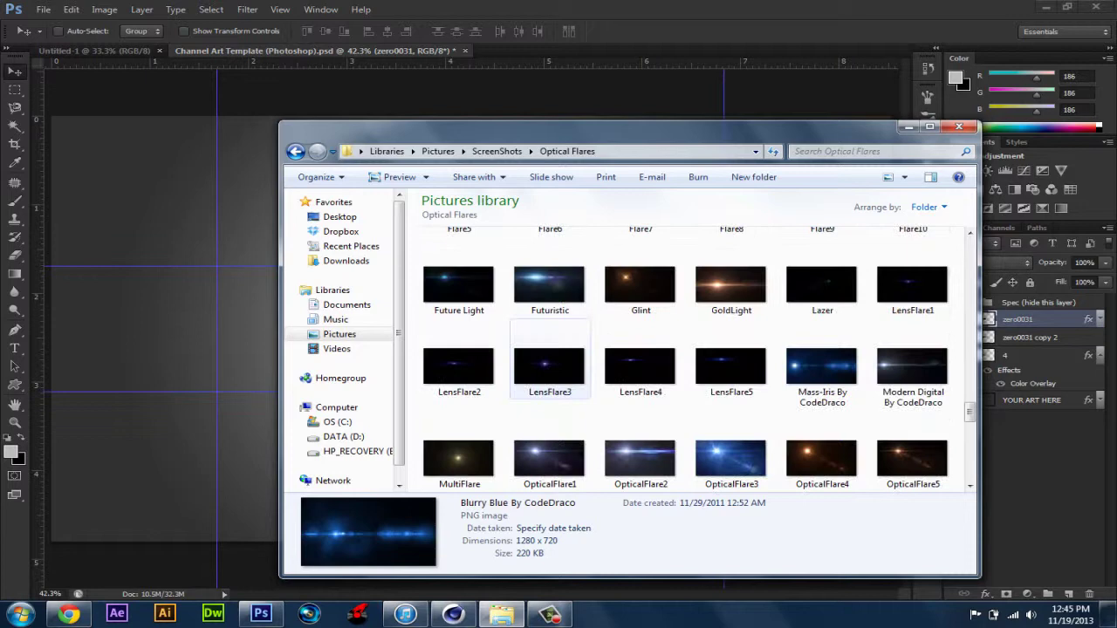
pyautogui.doubleClick(546, 349)
pyautogui.press('Return')
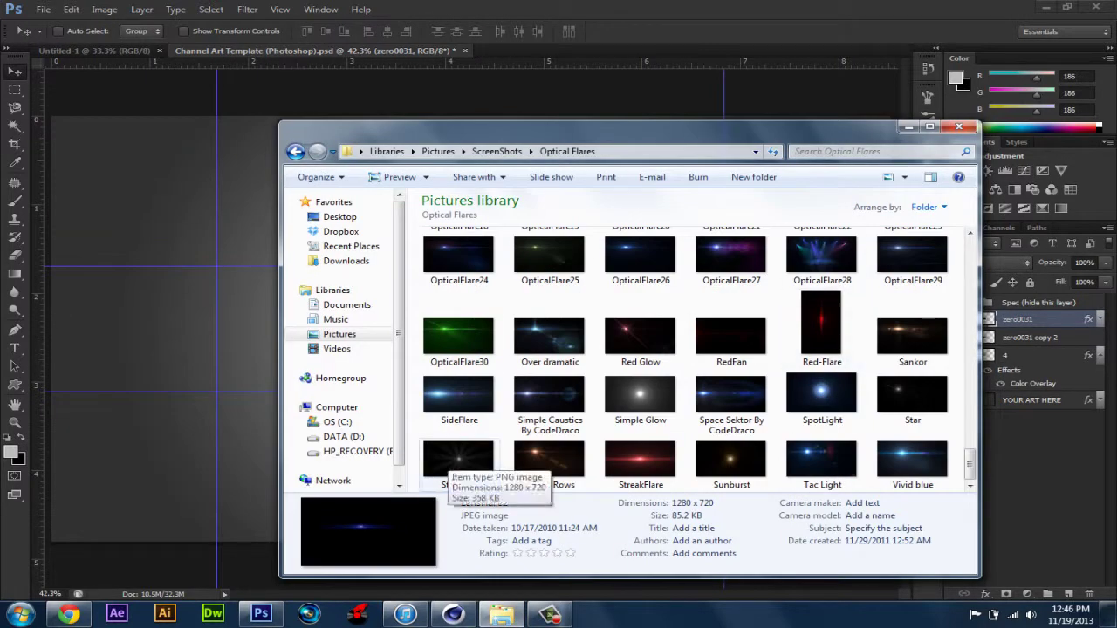
pyautogui.moveTo(458, 460); pyautogui.dragTo(471, 323)
pyautogui.moveTo(50, 112); pyautogui.dragTo(260, 223)
pyautogui.press('Return')
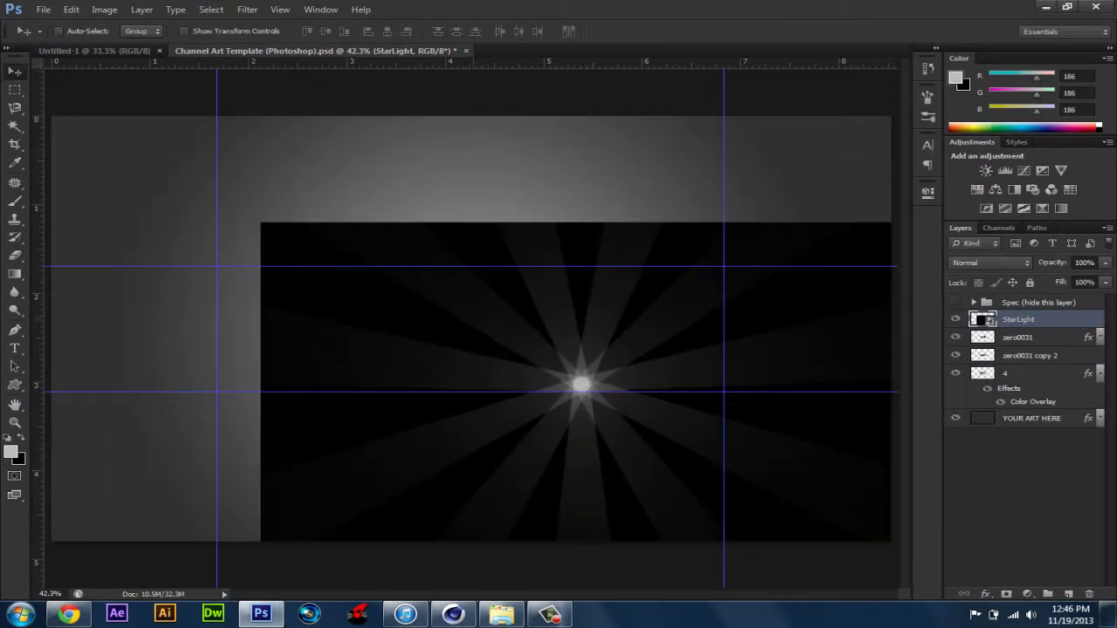
pyautogui.moveTo(515, 399); pyautogui.dragTo(474, 353)
pyautogui.click(990, 262)
pyautogui.click(977, 119)
pyautogui.moveTo(1018, 319); pyautogui.dragTo(1019, 364)
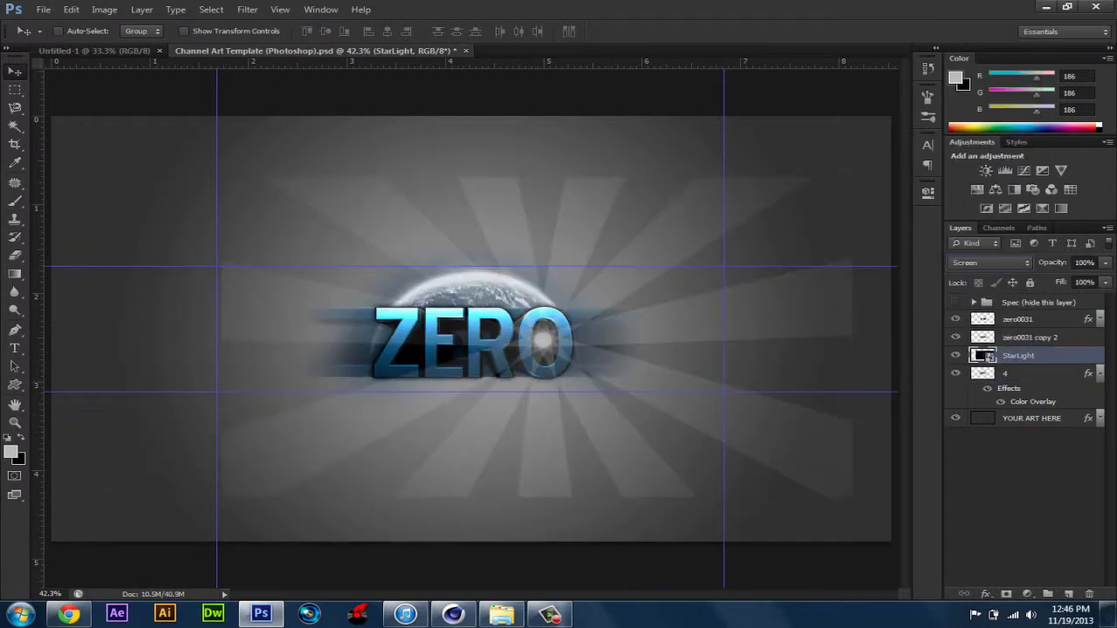
pyautogui.moveTo(554, 342); pyautogui.dragTo(486, 345)
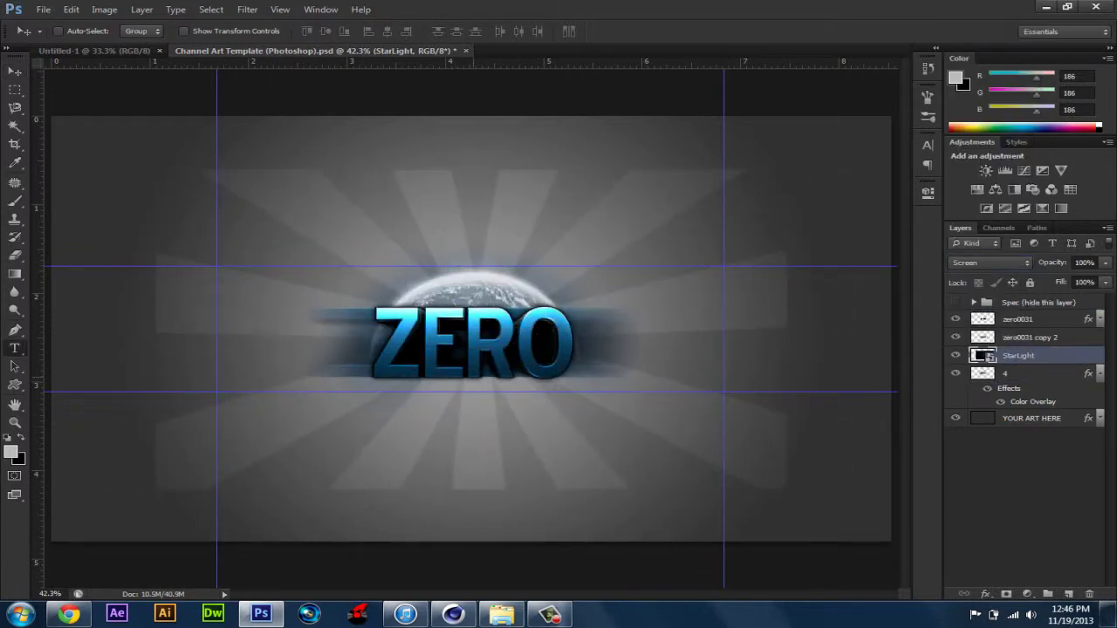
pyautogui.hotkey('ctrl', 't')
pyautogui.moveTo(155, 169); pyautogui.dragTo(337, 262)
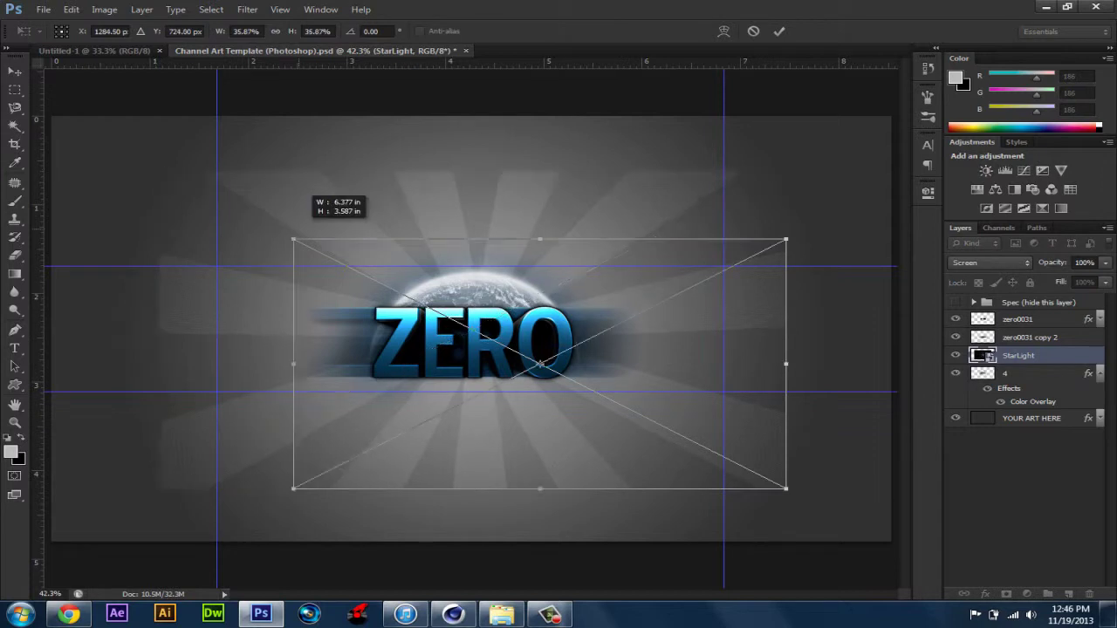
pyautogui.moveTo(476, 417); pyautogui.dragTo(563, 391)
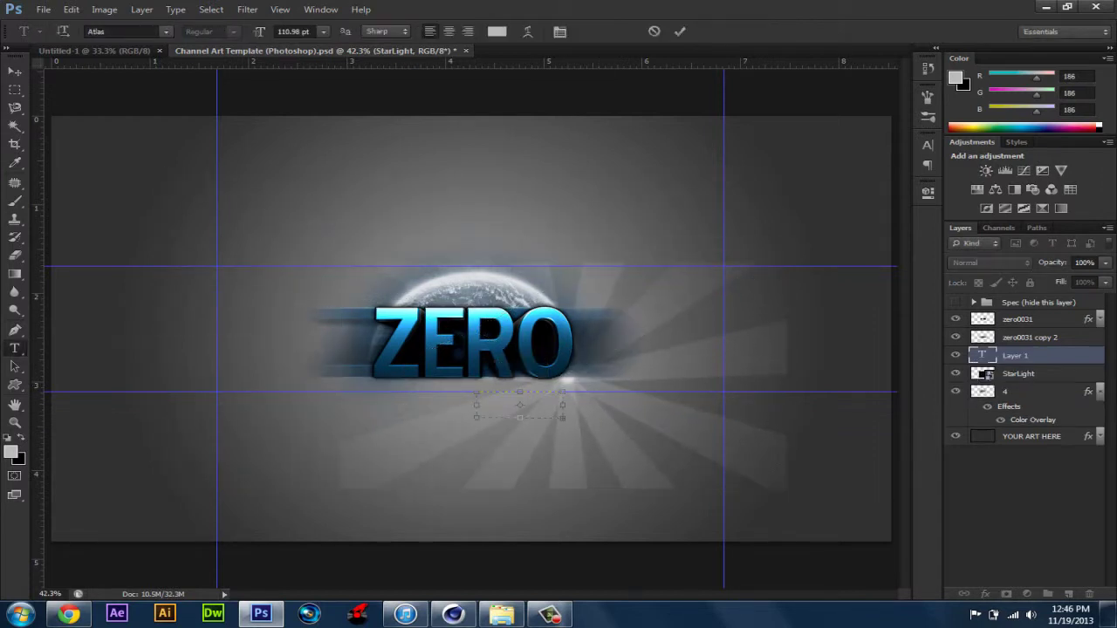
pyautogui.press('Escape')
pyautogui.press('v')
pyautogui.moveTo(567, 497)
pyautogui.mouseDown()
pyautogui.moveTo(460, 374)
pyautogui.moveTo(491, 377)
pyautogui.moveTo(484, 484)
pyautogui.mouseUp()
pyautogui.press('Delete')
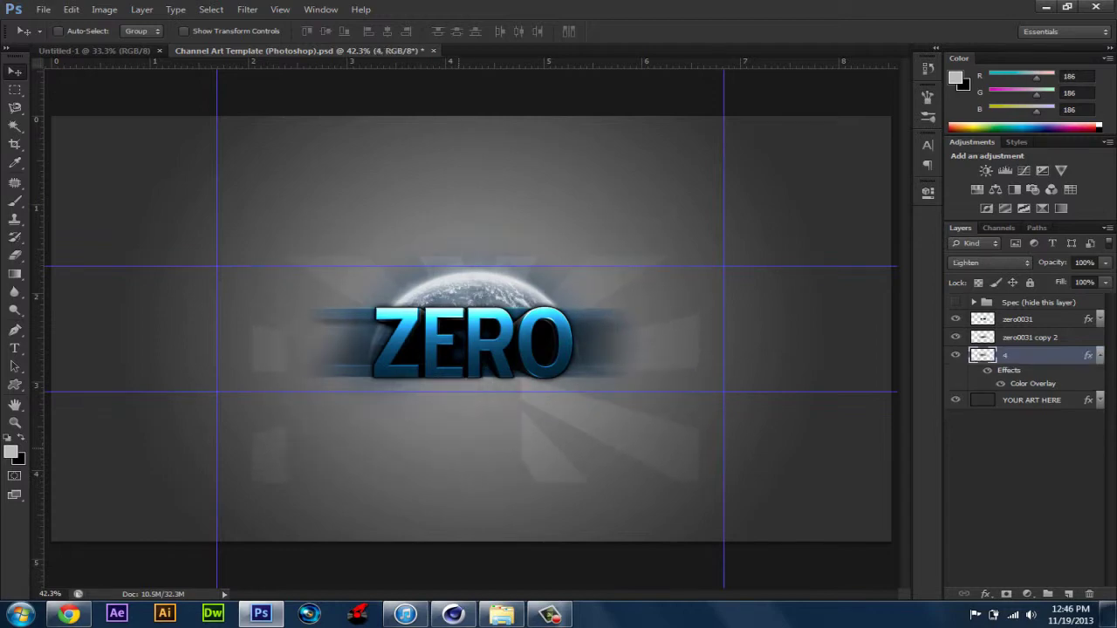
pyautogui.hotkey('alt', 'Tab')
pyautogui.press('BackSpace')
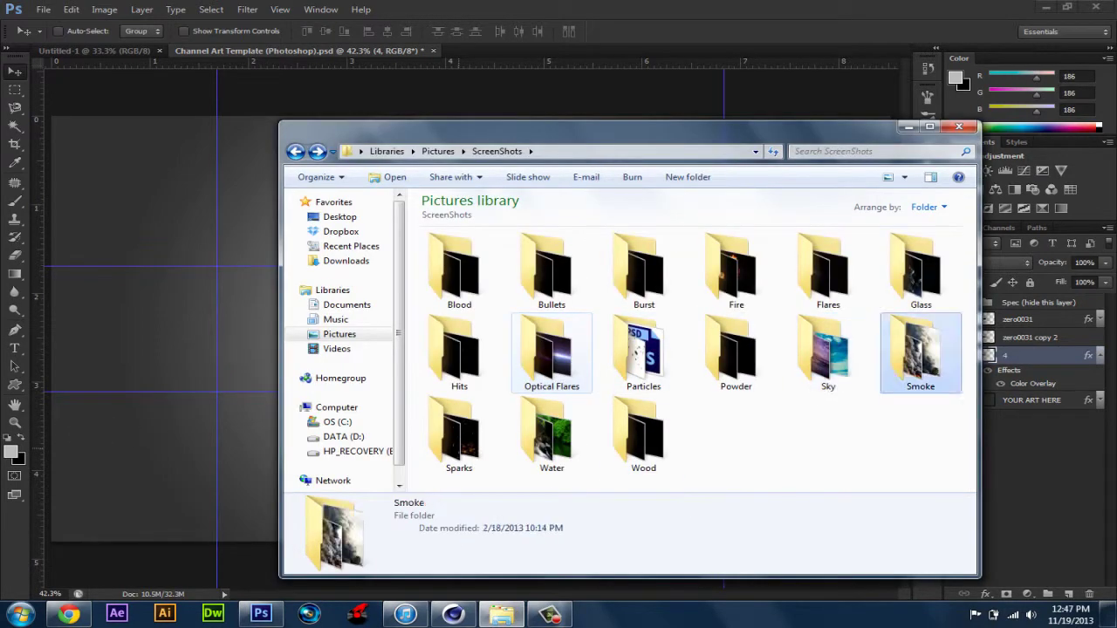
# Step: Place a shrunken Flares 13 image on the canvas, blended as Screen
pyautogui.doubleClick(829, 271)
pyautogui.moveTo(732, 353); pyautogui.dragTo(166, 349)
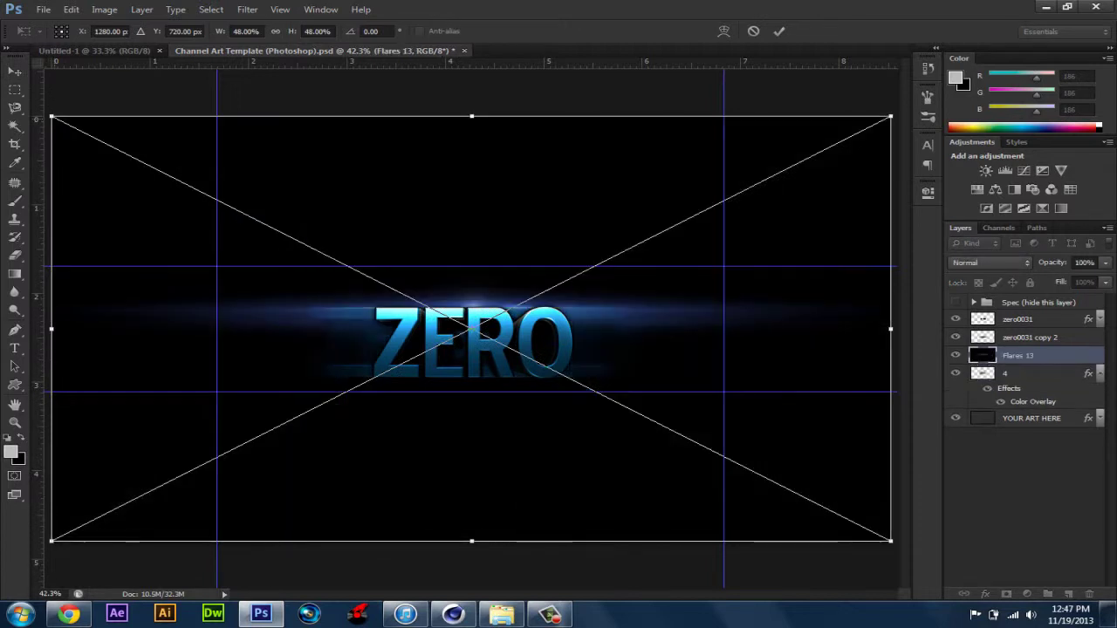
pyautogui.moveTo(50, 115); pyautogui.dragTo(456, 367)
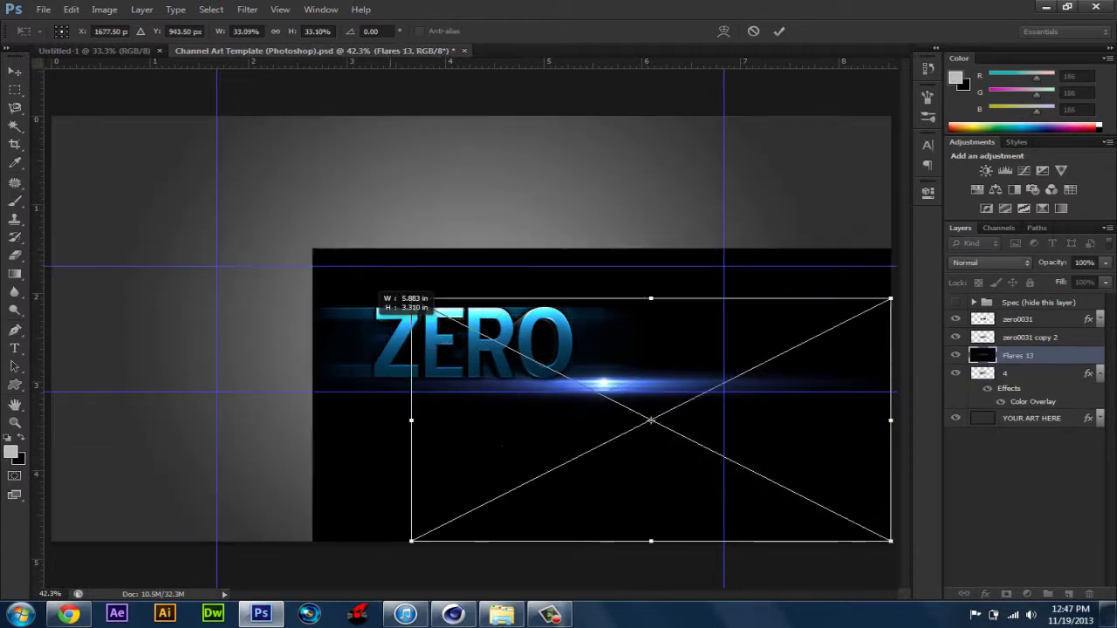
pyautogui.press('Return')
pyautogui.click(991, 262)
pyautogui.click(986, 119)
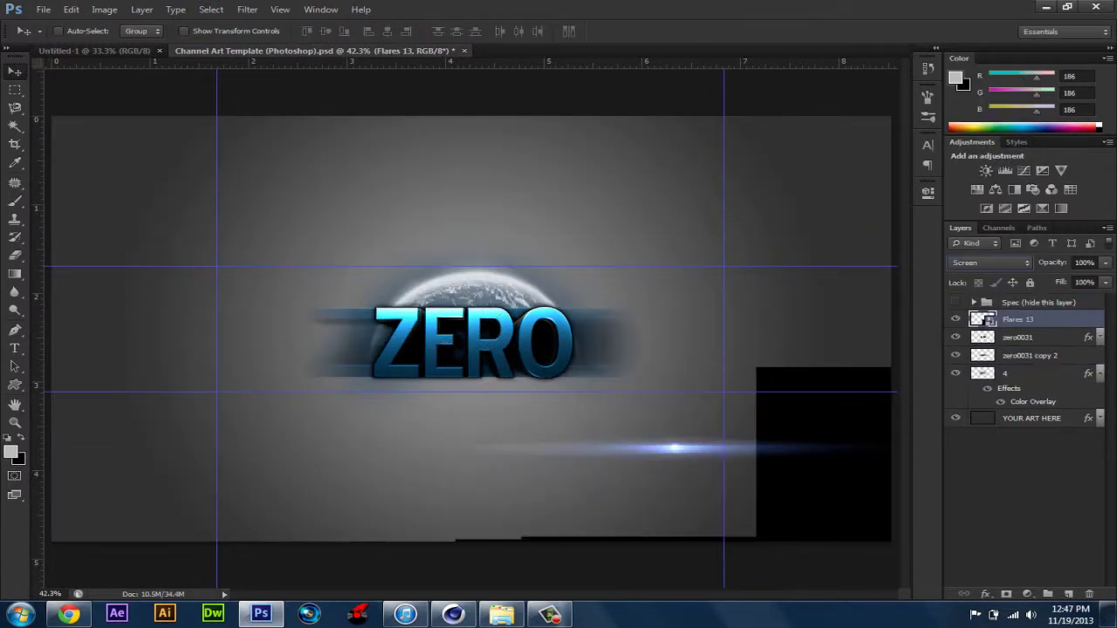
# Step: Move the Flares 13 layer to the top and its streak just beneath ZERO
pyautogui.moveTo(1017, 356); pyautogui.dragTo(1018, 319)
pyautogui.moveTo(625, 428); pyautogui.dragTo(403, 347)
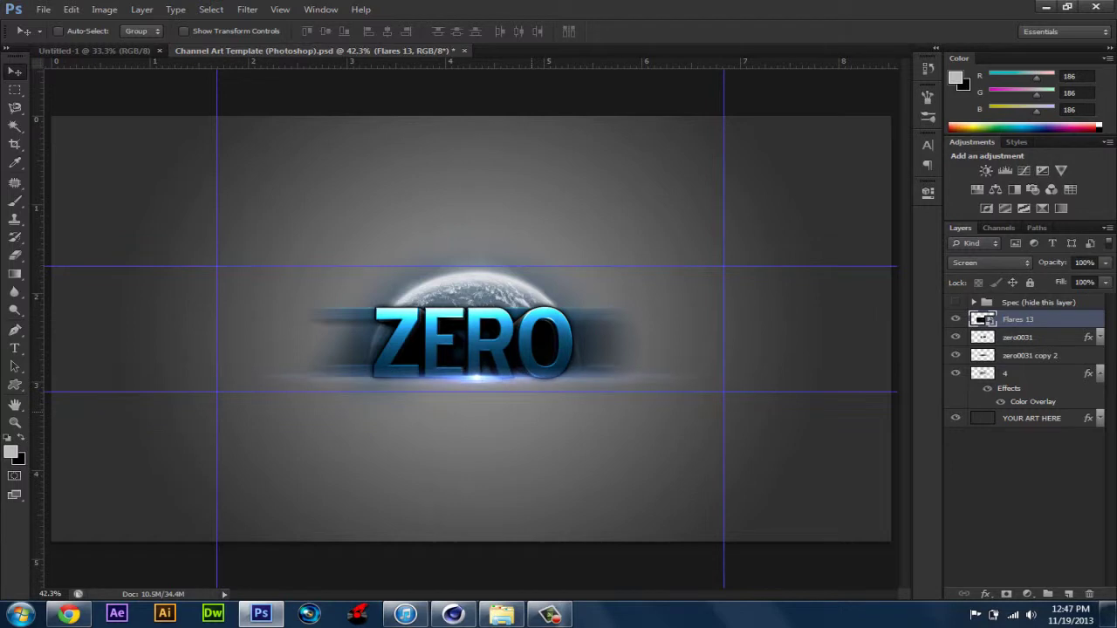
pyautogui.click(405, 614)
pyautogui.click(405, 613)
pyautogui.moveTo(463, 349); pyautogui.dragTo(462, 276)
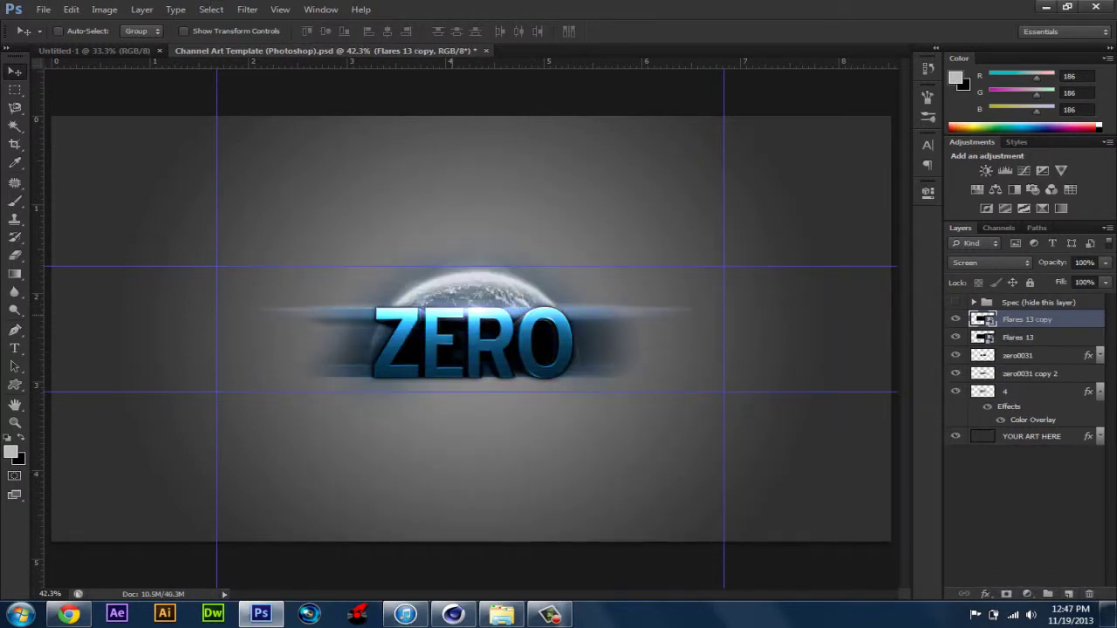
pyautogui.moveTo(476, 292); pyautogui.dragTo(478, 371)
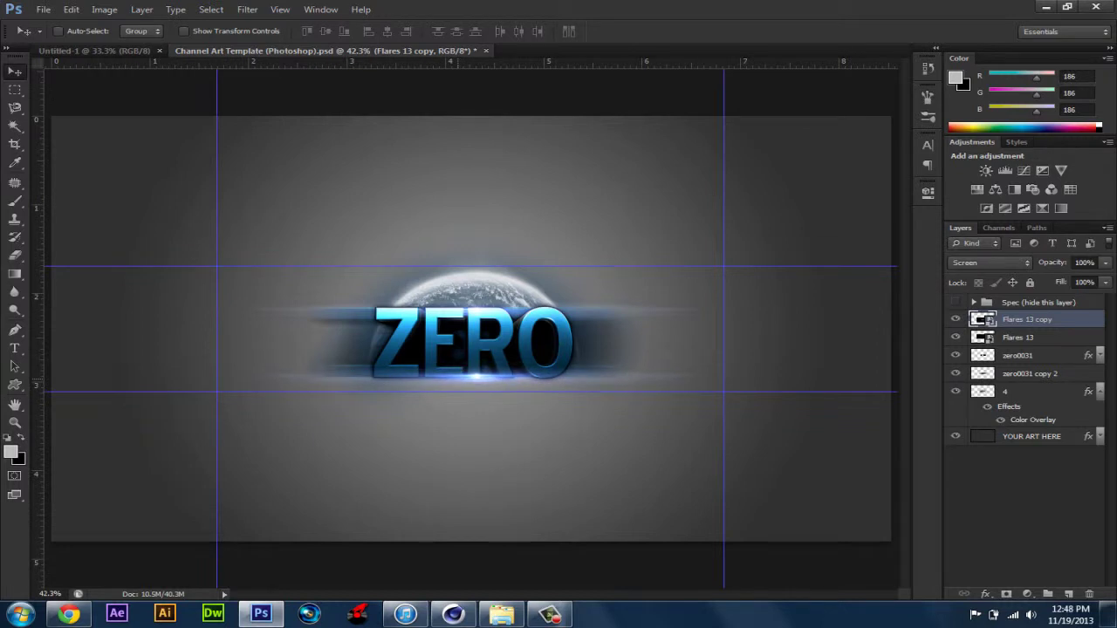
pyautogui.press('Delete')
pyautogui.moveTo(501, 284); pyautogui.dragTo(500, 347)
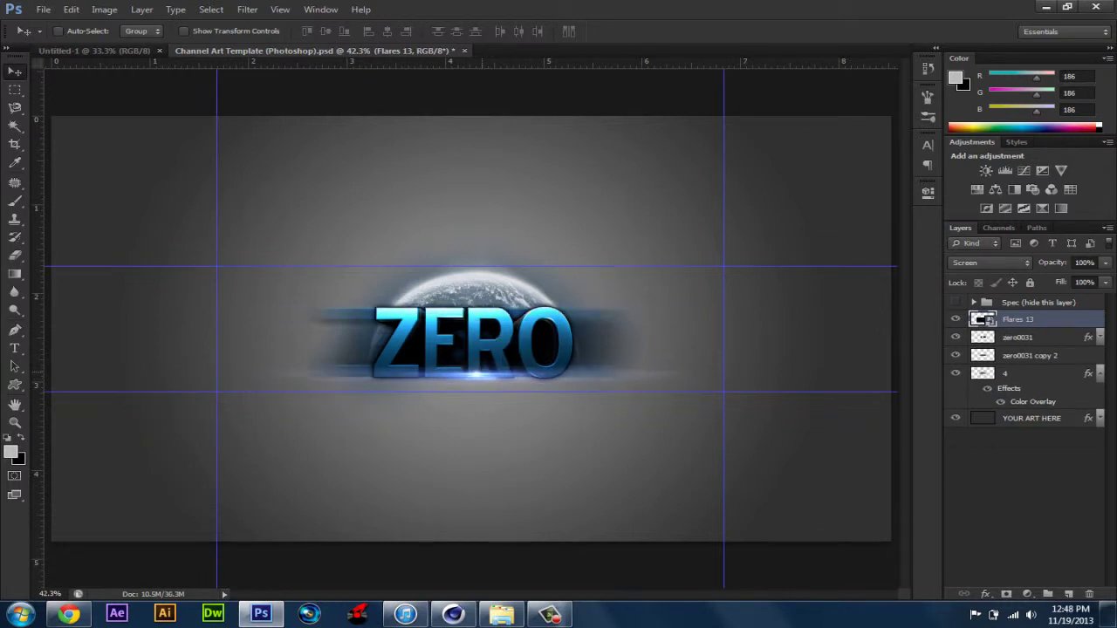
# Step: Rasterize the Flares 13 layer for erasing and bring up the Pictures library
pyautogui.press('e')
pyautogui.press('Return')
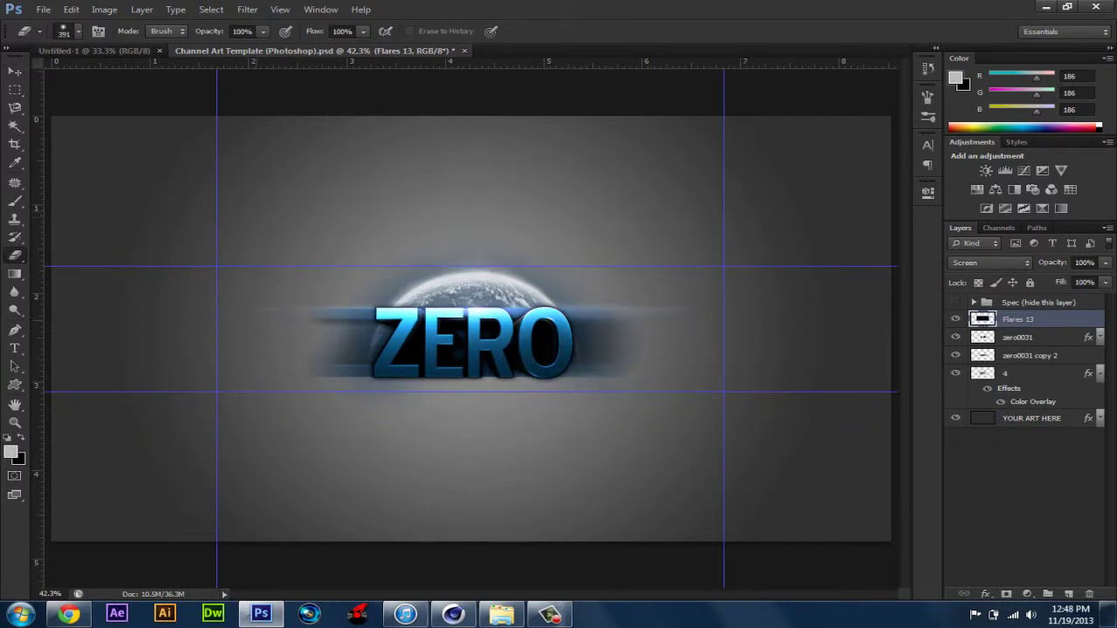
pyautogui.click(502, 614)
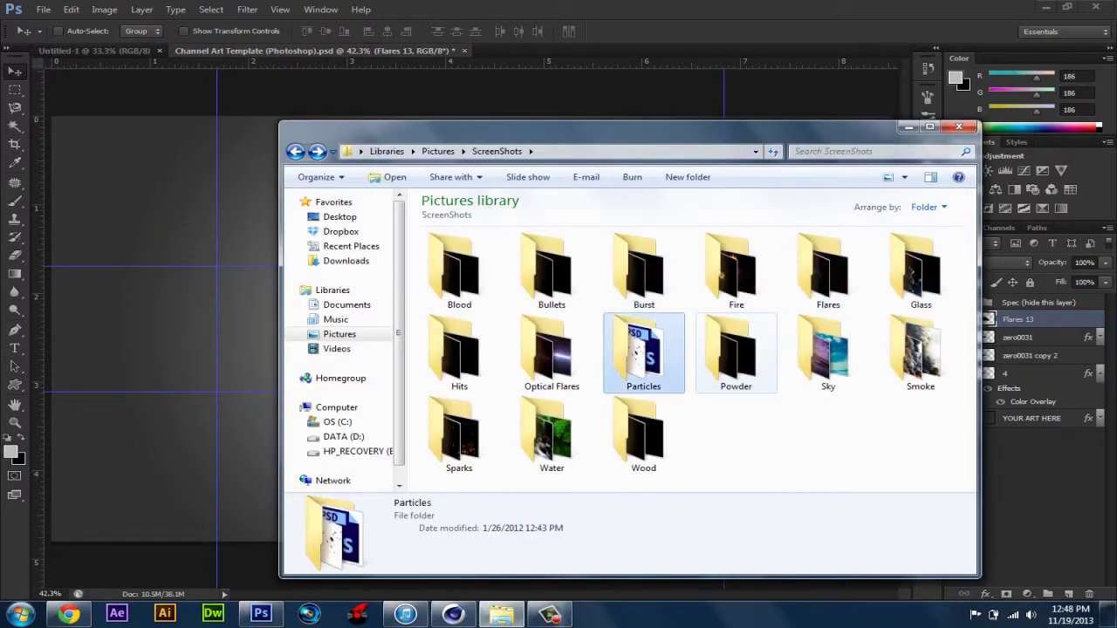
# Step: Browse the picture folders in Explorer to reach the Textures folder
pyautogui.press('BackSpace')
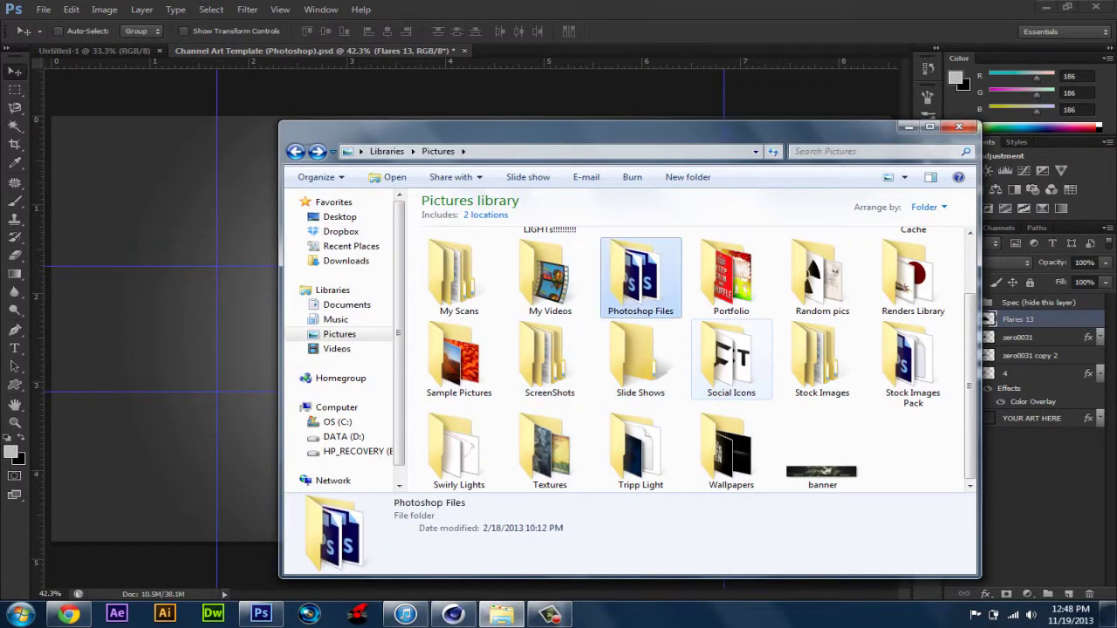
pyautogui.scroll(1, 699, 358)
pyautogui.press('Return')
pyautogui.press('BackSpace')
pyautogui.press('Left')
pyautogui.press('Return')
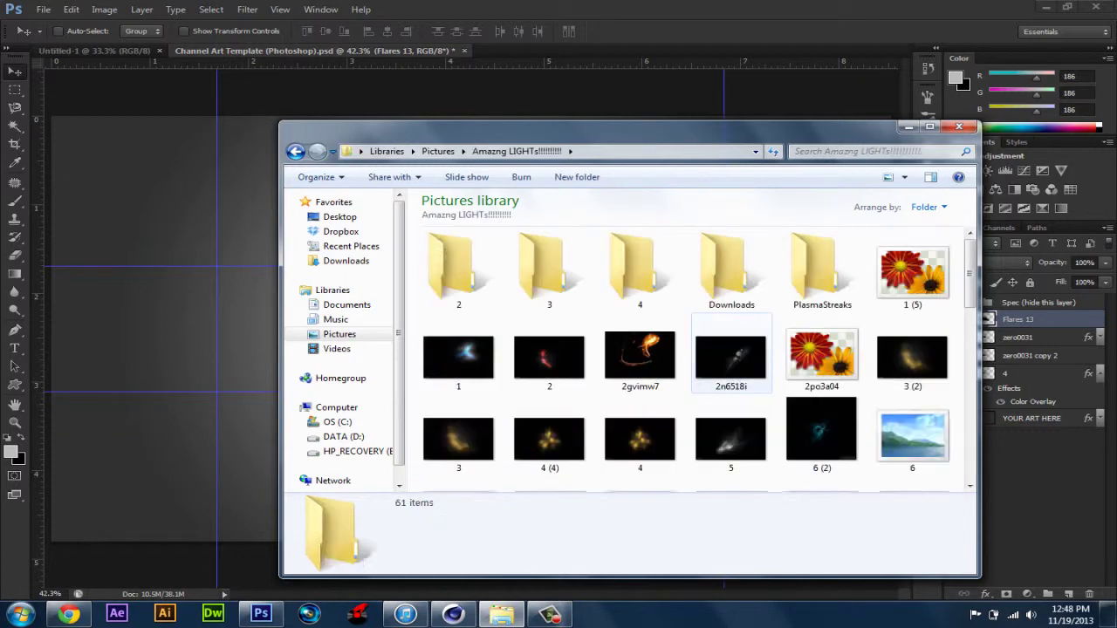
pyautogui.press('BackSpace')
pyautogui.press('Left')
pyautogui.press('Return')
pyautogui.press('BackSpace')
pyautogui.press('Down')
pyautogui.press('Down')
pyautogui.press('Left')
pyautogui.press('Left')
pyautogui.press('Left')
pyautogui.press('Up')
pyautogui.press('Down')
pyautogui.press('Right')
pyautogui.press('Return')
# Step: Bring the blue grunge wallpaper-845084 texture from the Cahuuut! folder into the banner
pyautogui.press('Up')
pyautogui.press('Return')
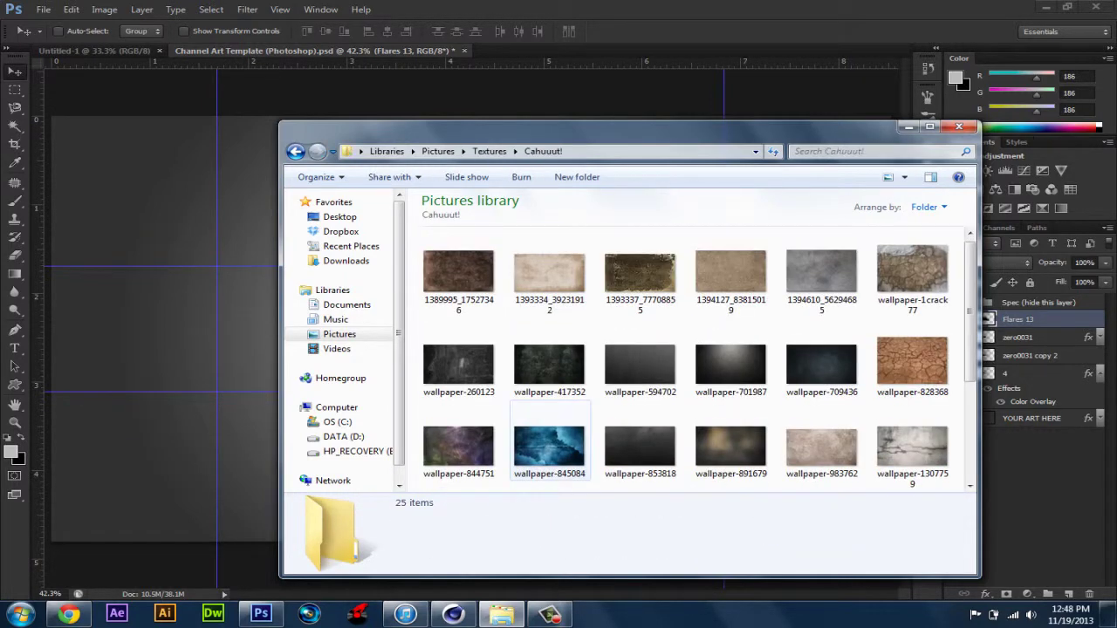
pyautogui.press('Down')
pyautogui.press('Down')
pyautogui.press('Down')
pyautogui.press('Right')
pyautogui.hotkey('alt', 'F4')
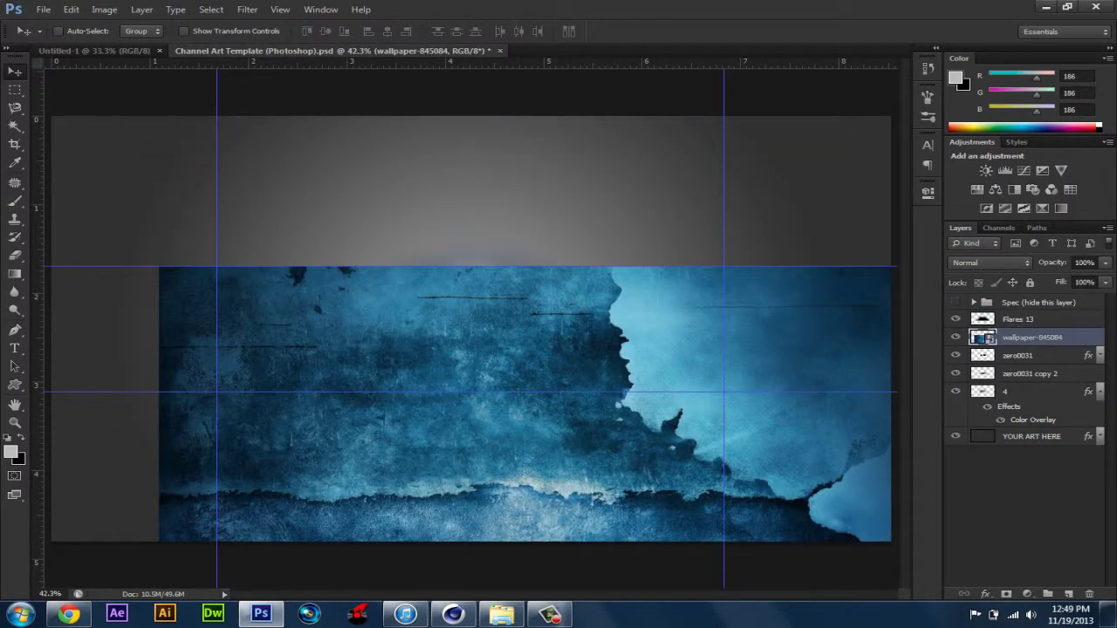
# Step: Clip the wallpaper texture to the ZERO text in Color Dodge blend mode
pyautogui.rightClick(1022, 337)
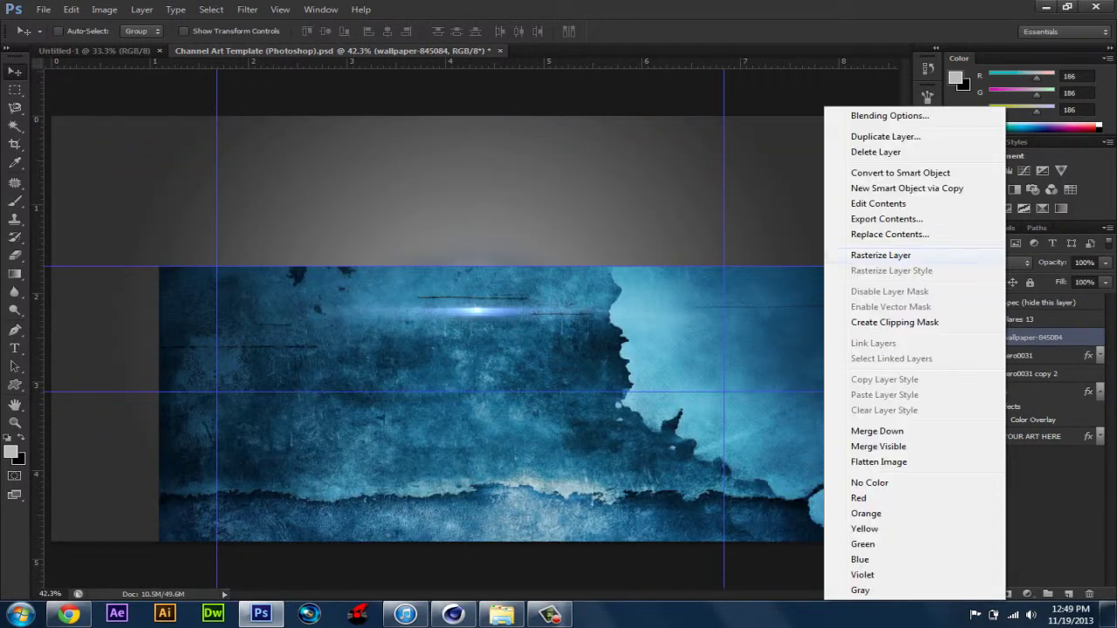
pyautogui.click(881, 322)
pyautogui.click(992, 262)
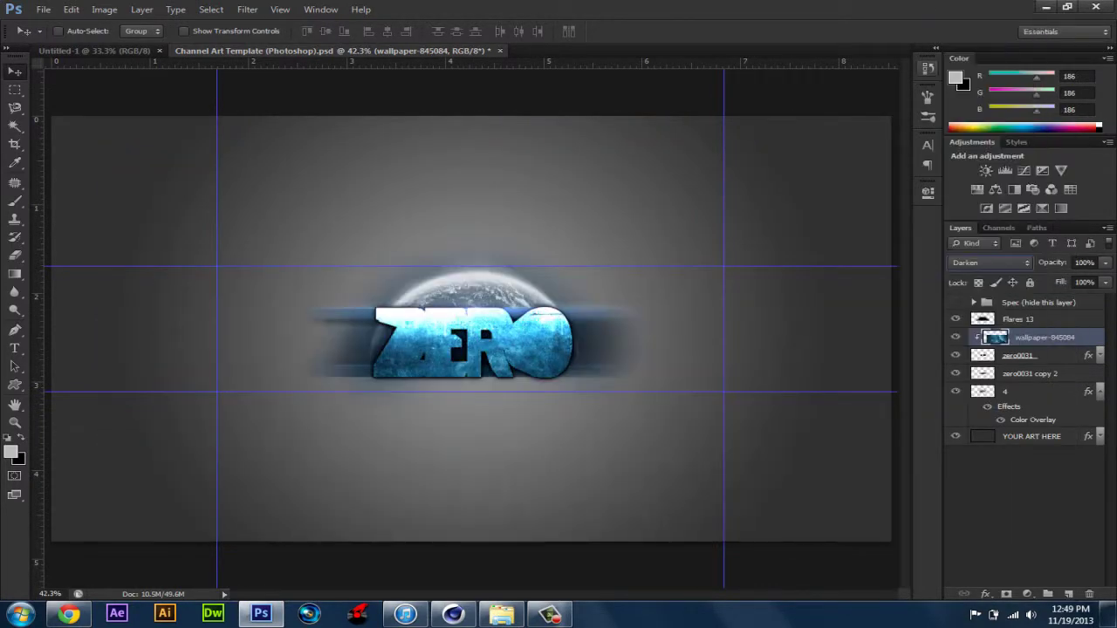
pyautogui.press('Down')
pyautogui.press('Down')
pyautogui.press('Down')
pyautogui.press('Down')
pyautogui.press('Down')
pyautogui.press('Down')
pyautogui.press('Down')
pyautogui.press('Down')
pyautogui.press('Down')
pyautogui.press('Down')
pyautogui.press('Down')
pyautogui.press('Down')
pyautogui.press('Down')
pyautogui.press('Up')
pyautogui.press('Up')
pyautogui.press('Up')
pyautogui.press('Up')
pyautogui.click(963, 264)
pyautogui.press('Return')
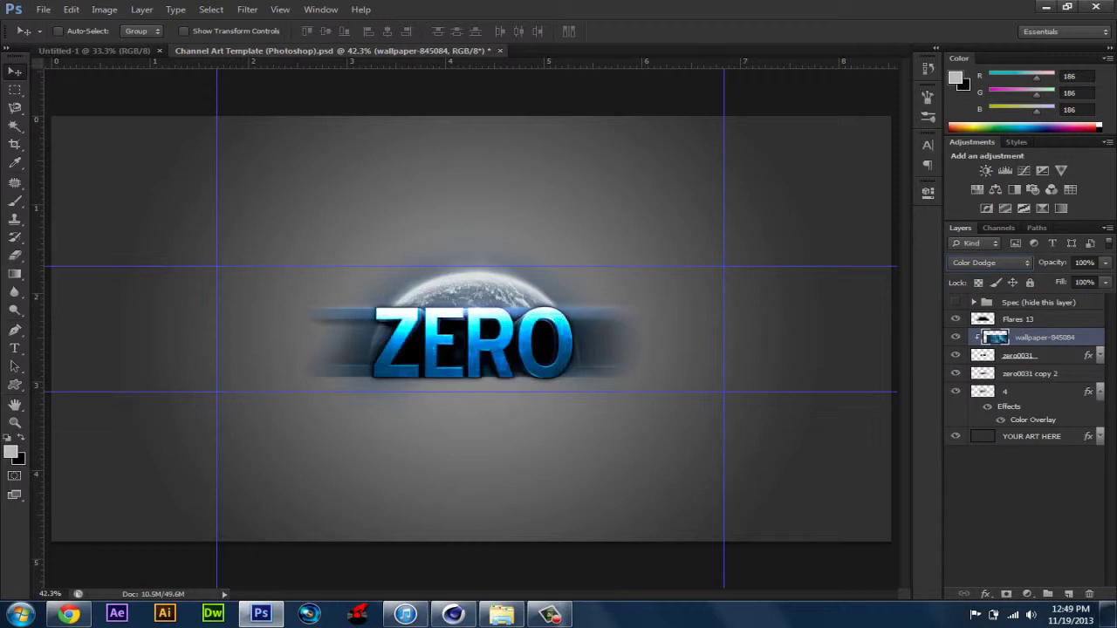
# Step: Delete the Flares 13 layer and return to the Textures folder
pyautogui.press('Delete')
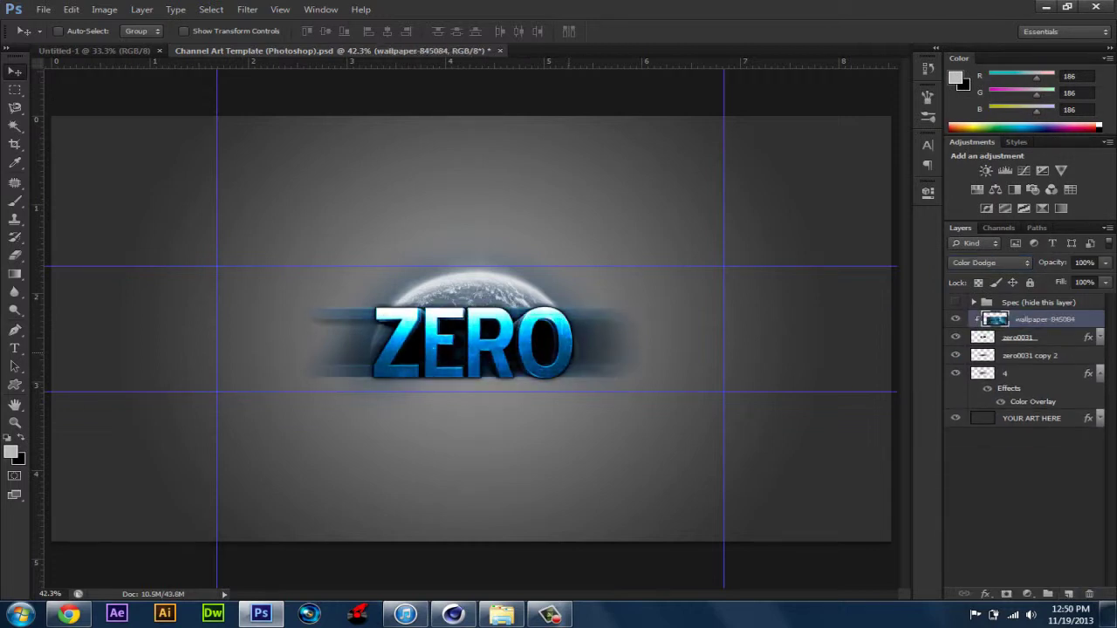
pyautogui.click(502, 615)
pyautogui.press('BackSpace')
# Step: Place the Black Backdrop texture from the Texture - Random folder into the banner
pyautogui.click(731, 277)
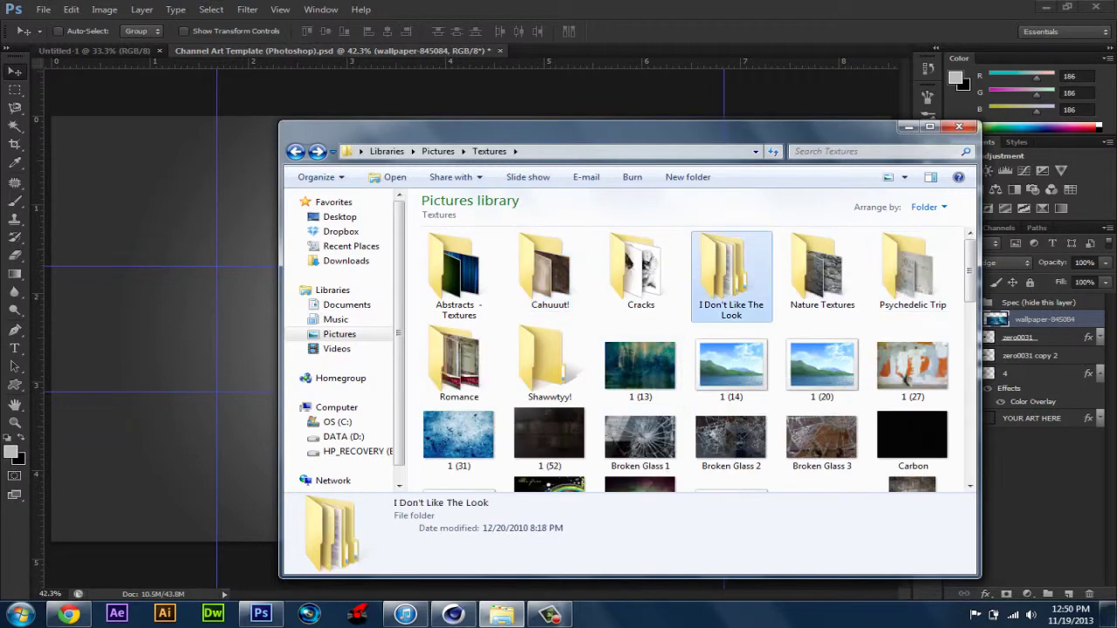
pyautogui.doubleClick(731, 277)
pyautogui.doubleClick(731, 266)
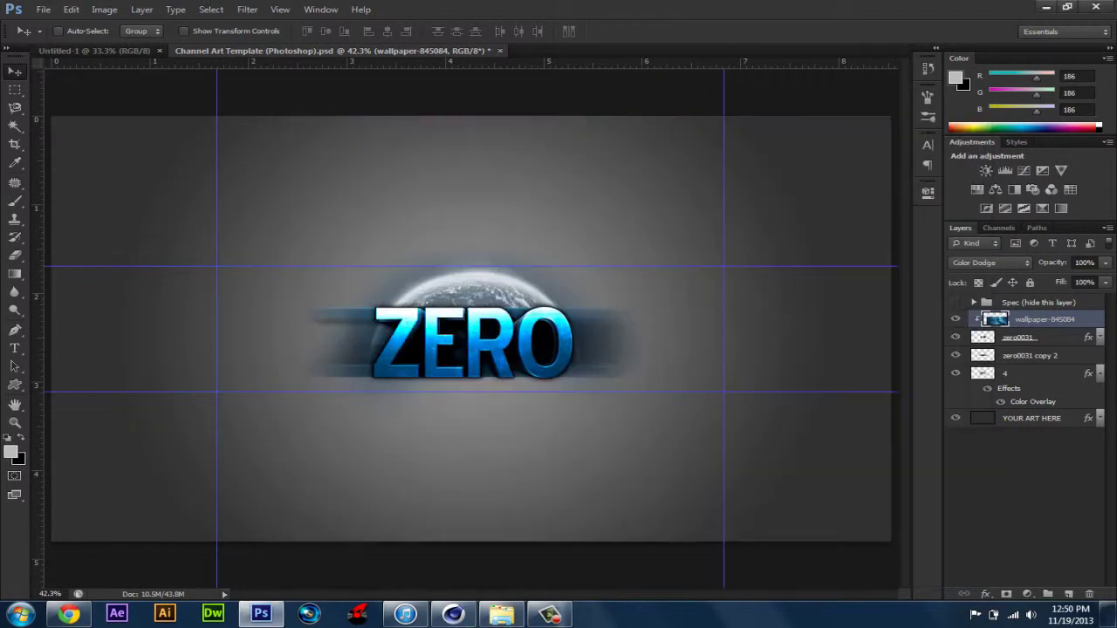
pyautogui.moveTo(550, 272); pyautogui.dragTo(471, 328)
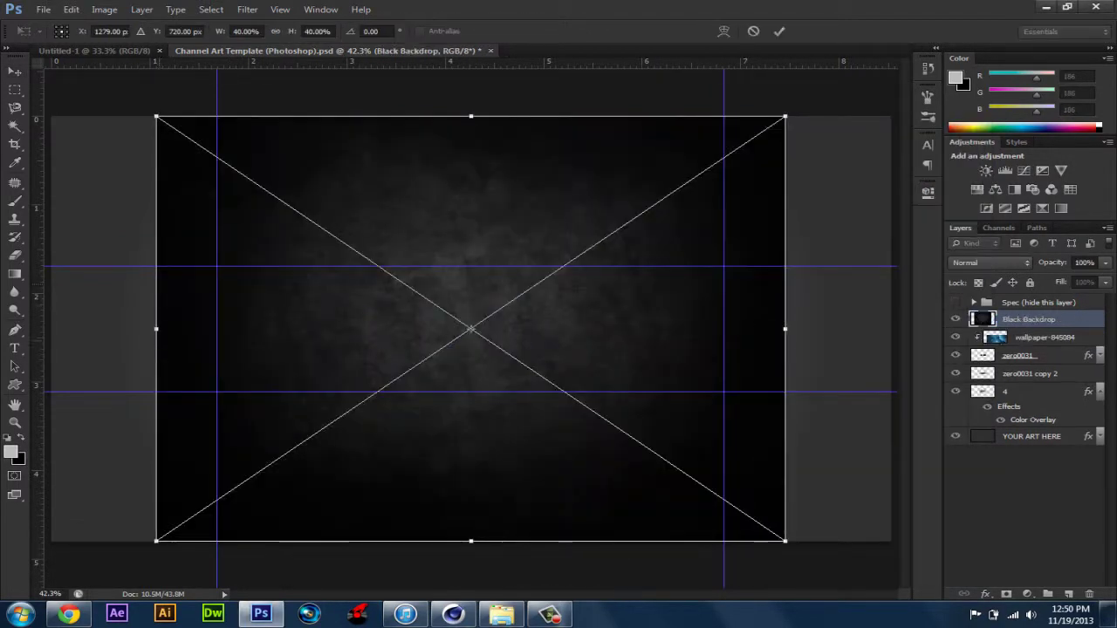
pyautogui.press('Return')
# Step: Move the backdrop layer below the logo layers and set it to Overlay
pyautogui.moveTo(1028, 319); pyautogui.dragTo(1028, 429)
pyautogui.click(990, 262)
pyautogui.click(962, 329)
# Step: Stretch the backdrop to the canvas's left and right edges
pyautogui.hotkey('ctrl', 't')
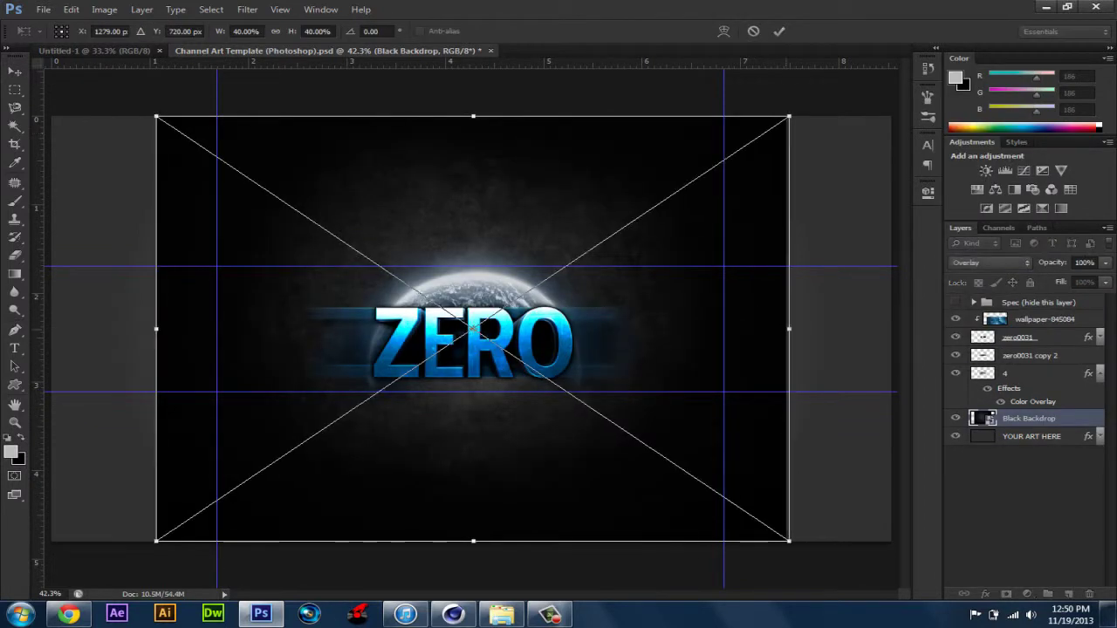
pyautogui.moveTo(789, 329); pyautogui.dragTo(891, 329)
pyautogui.moveTo(156, 329); pyautogui.dragTo(52, 329)
pyautogui.press('Return')
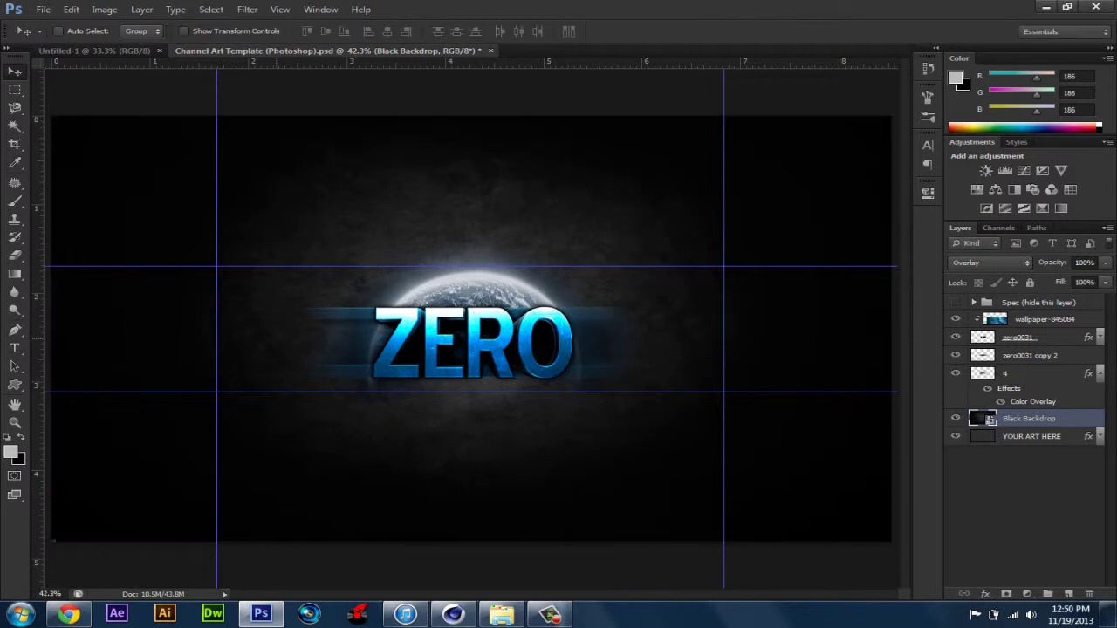
pyautogui.press('t')
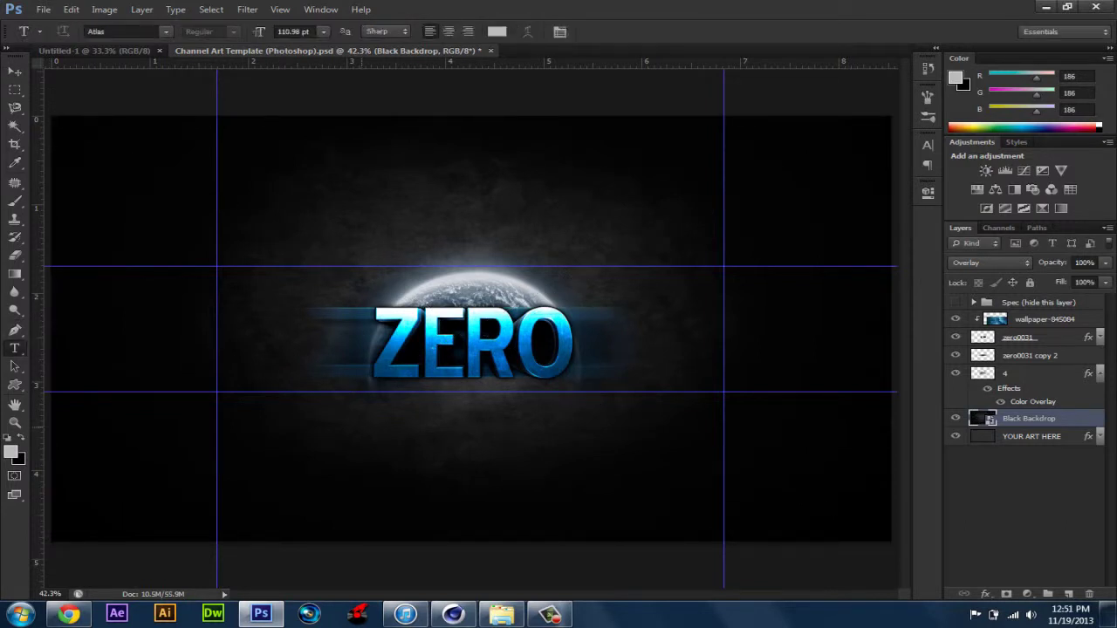
# Step: Add the COMPUTER TUTORIALS subtitle below the logo in 17 pt Agency FB
pyautogui.click(361, 424)
pyautogui.write('COMI')
pyautogui.hotkey('ctrl', 'a')
pyautogui.write('17')
pyautogui.press('Return')
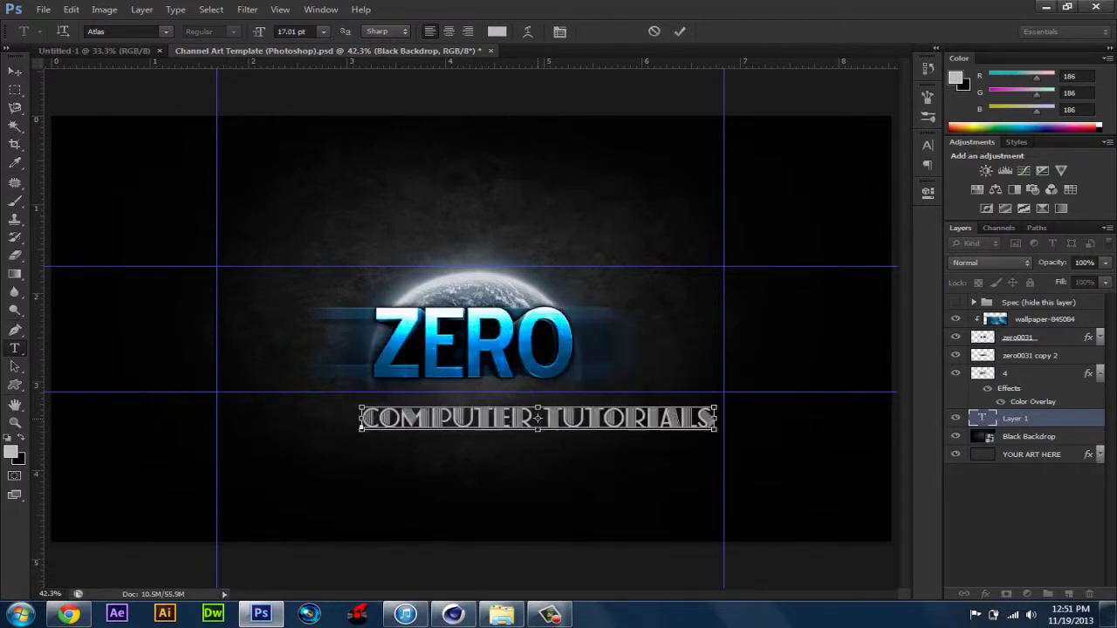
pyautogui.hotkey('ctrl', 'a')
pyautogui.click(113, 31)
pyautogui.write('Agency FB')
pyautogui.hotkey('ctrl', 'Return')
pyautogui.press('v')
# Step: Move the subtitle up under ZERO and scale it to about 72%
pyautogui.moveTo(489, 419); pyautogui.dragTo(488, 386)
pyautogui.hotkey('ctrl', 't')
pyautogui.moveTo(568, 397)
pyautogui.mouseDown()
pyautogui.moveTo(520, 392)
pyautogui.moveTo(542, 392)
pyautogui.mouseUp()
pyautogui.press('Return')
# Step: Scale all the logo layers to about 89% and move them above the subtitle
pyautogui.click(1029, 373)
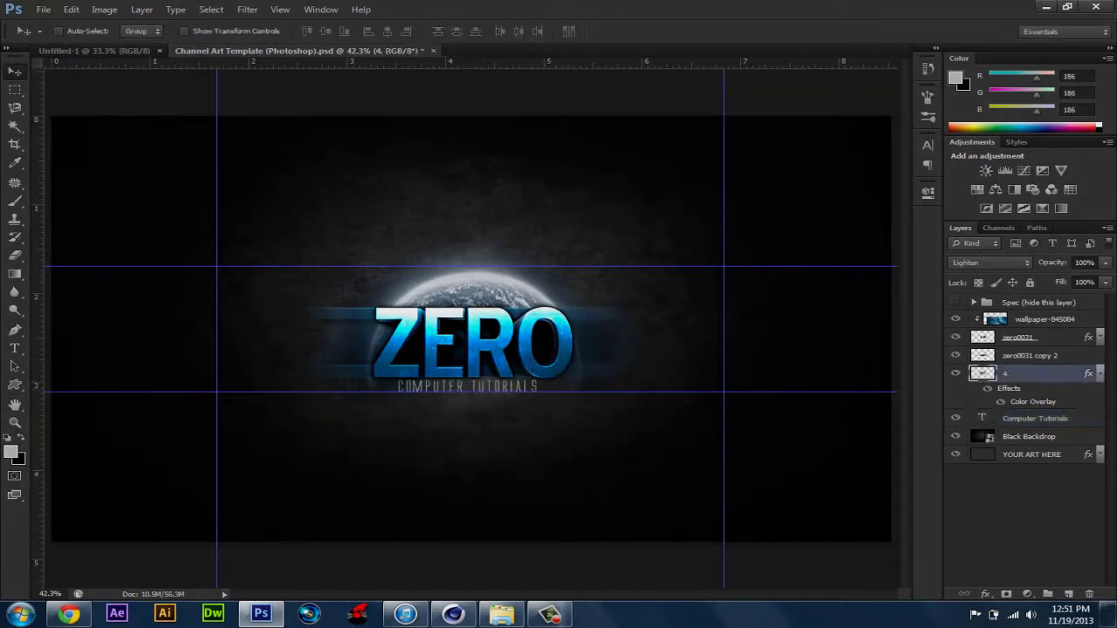
pyautogui.keyDown('shift'); pyautogui.click(1042, 318); pyautogui.keyUp('shift')
pyautogui.hotkey('ctrl', 't')
pyautogui.moveTo(535, 394); pyautogui.dragTo(577, 426)
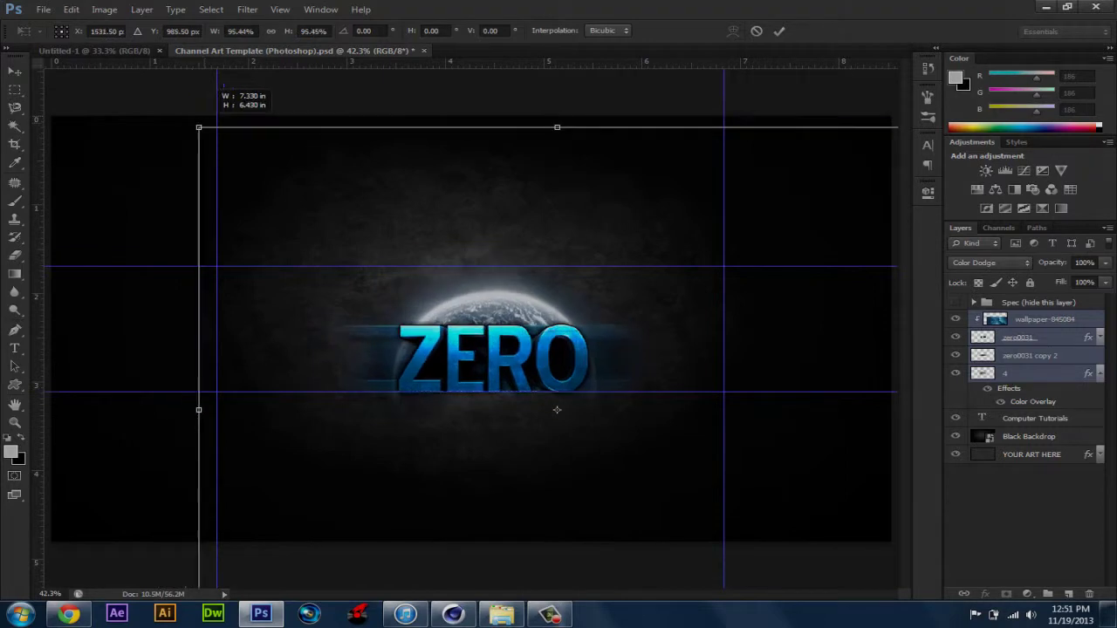
pyautogui.press('Return')
pyautogui.moveTo(577, 426)
pyautogui.mouseDown()
pyautogui.moveTo(523, 382)
pyautogui.moveTo(464, 384)
pyautogui.mouseUp()
# Step: Give the Computer Tutorials layer a drop shadow, add dashes, and nudge it left
pyautogui.click(1034, 418)
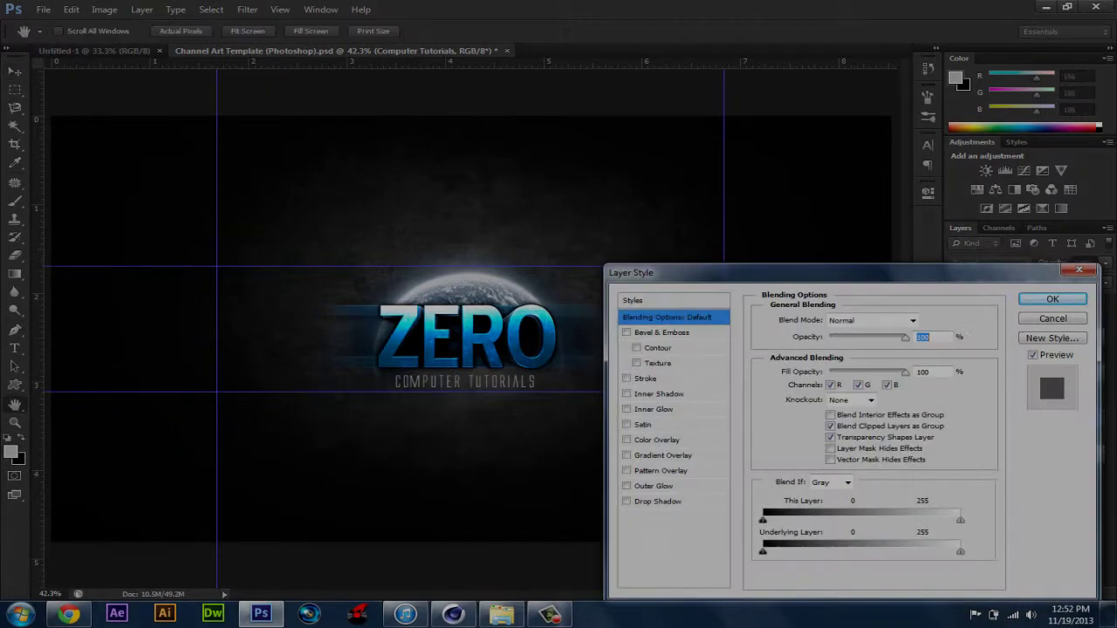
pyautogui.press('Return')
pyautogui.click(465, 381)
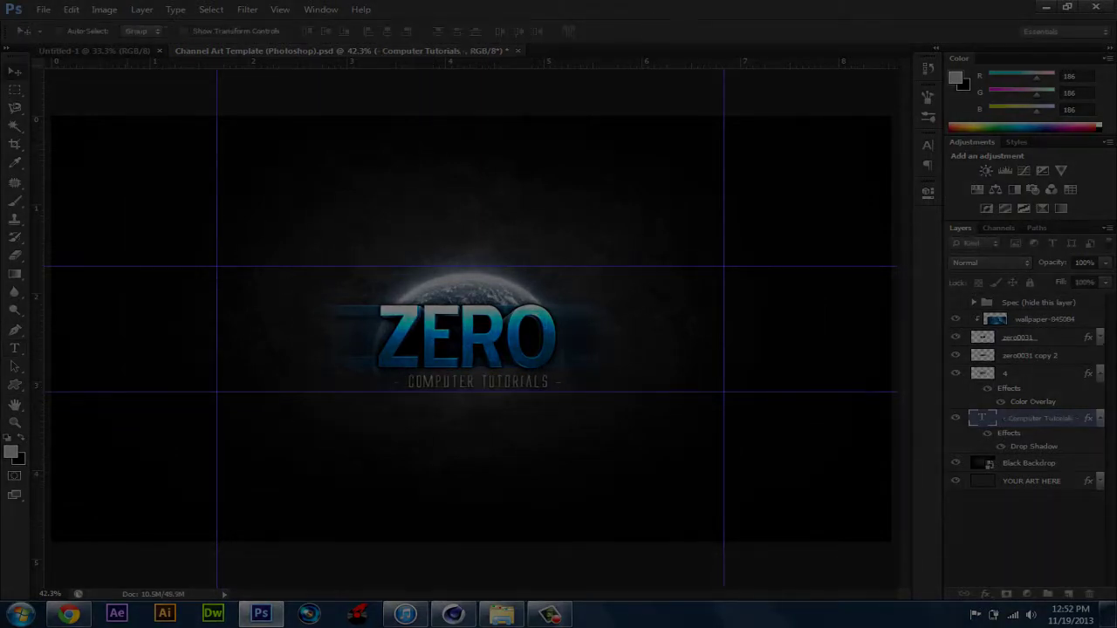
pyautogui.press('Left')
pyautogui.press('Left')
pyautogui.press('Left')
pyautogui.press('Left')
pyautogui.press('Left')
pyautogui.press('Left')
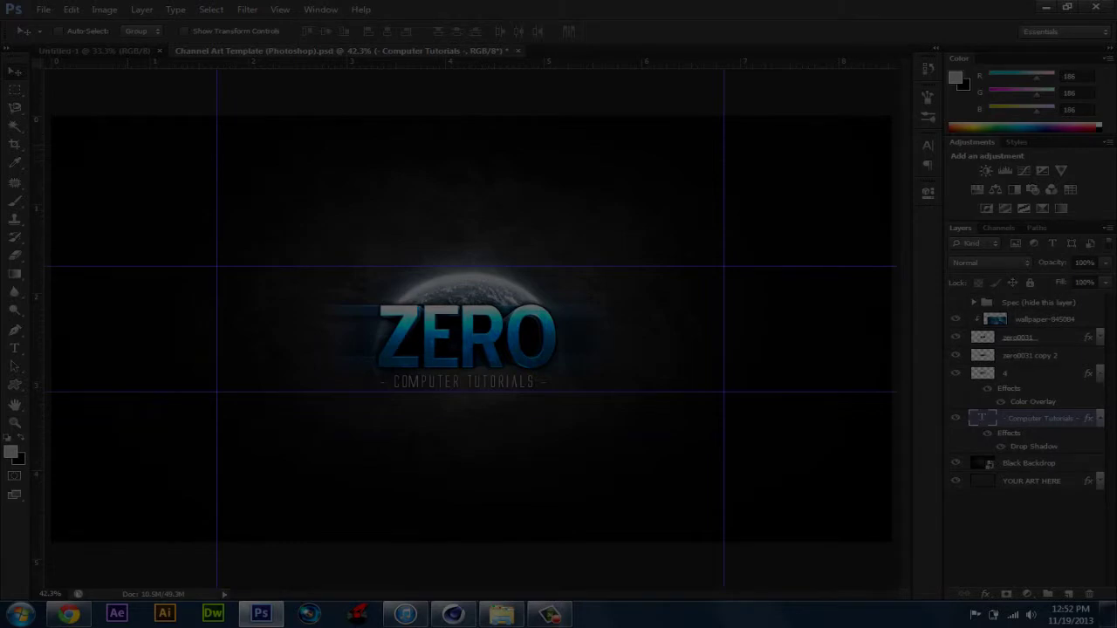